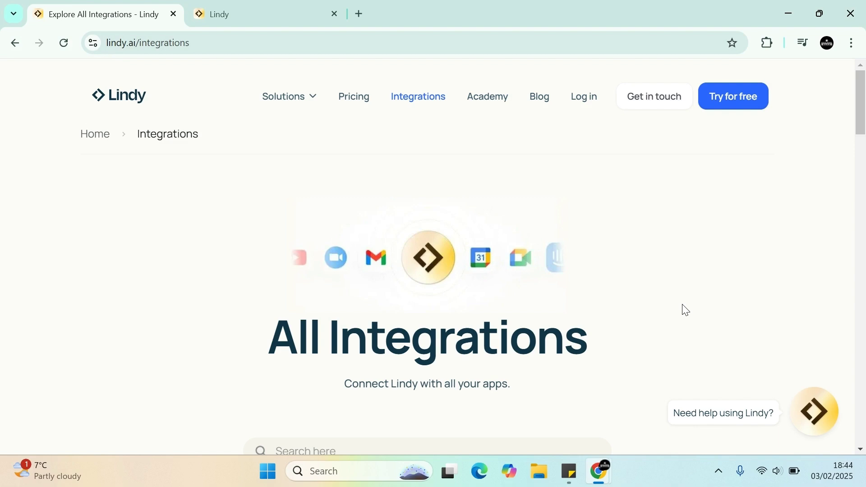
# Expand the 'What is Lindy?' answer in the FAQ.
pyautogui.scroll(-15, 612, 277)
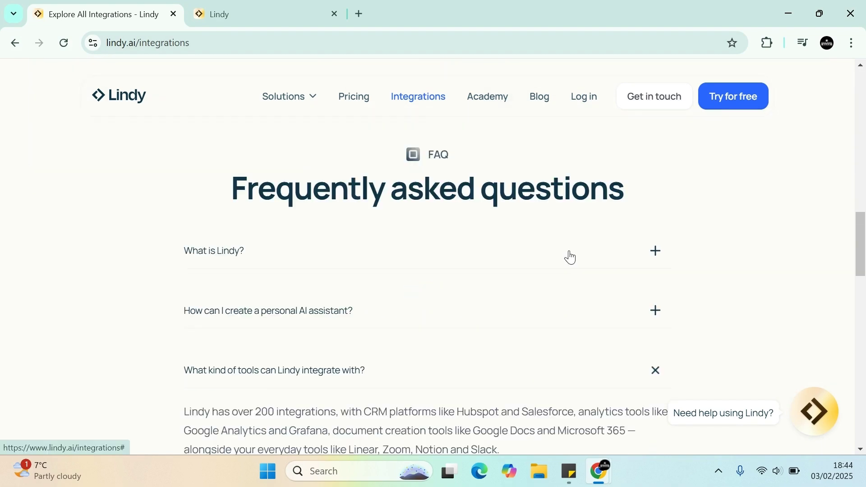
pyautogui.click(569, 257)
pyautogui.scroll(-3, 569, 257)
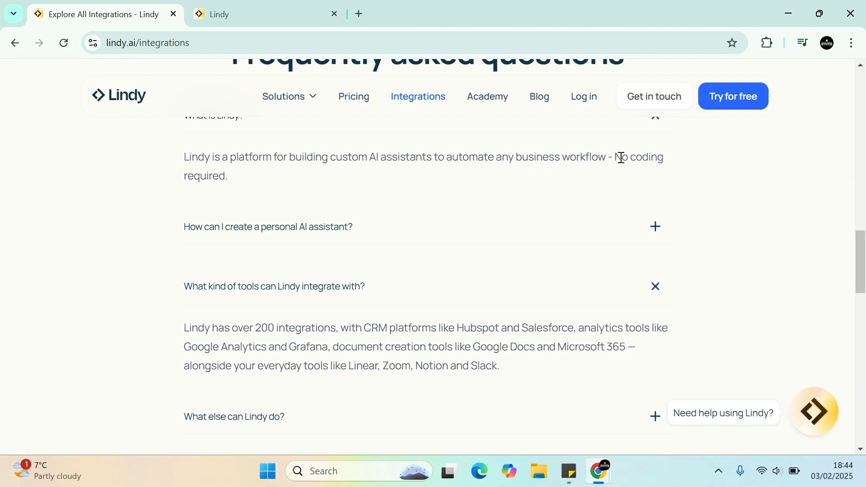
# Filter the integrations list to Sales & Marketing, showing Slack, Google Calendar and Google Drive.
pyautogui.scroll(9, 564, 213)
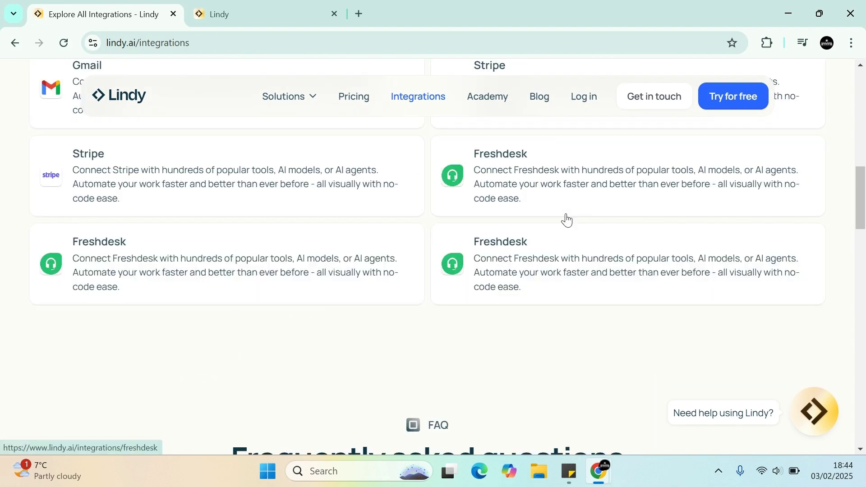
pyautogui.scroll(5, 566, 218)
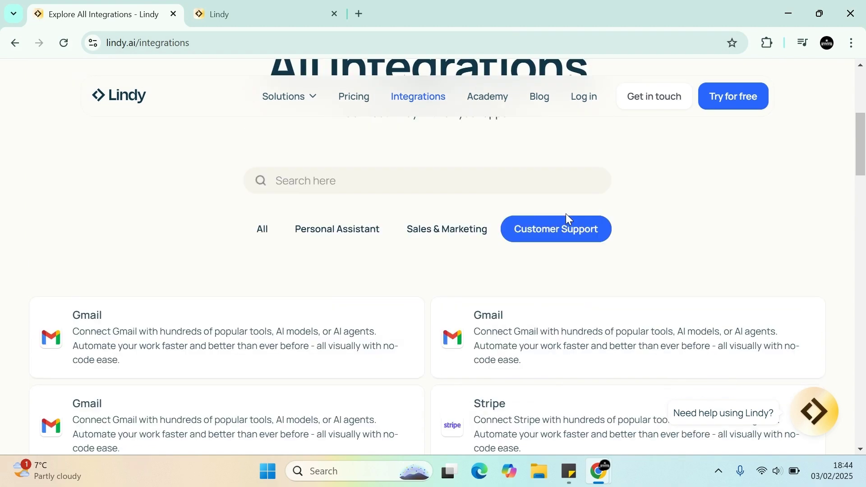
pyautogui.scroll(-1, 464, 257)
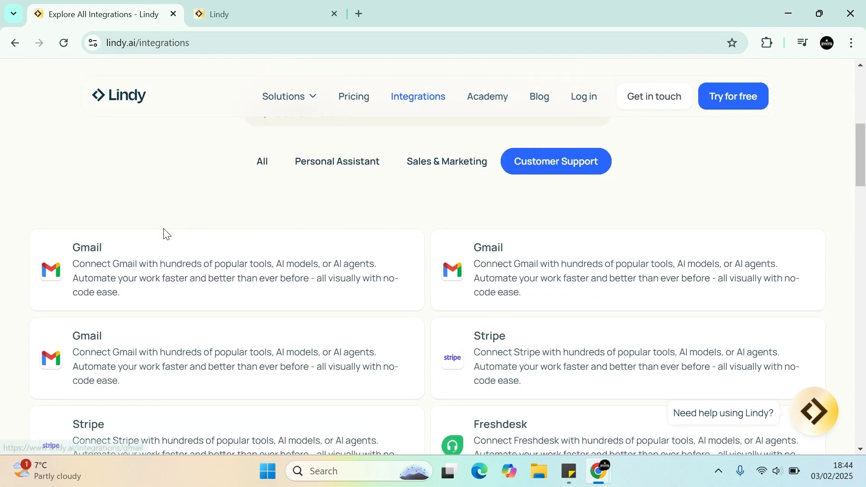
pyautogui.click(262, 165)
# Switch the integrations filter to Customer Support and browse the Gmail, Stripe and Freshdesk cards.
pyautogui.click(447, 163)
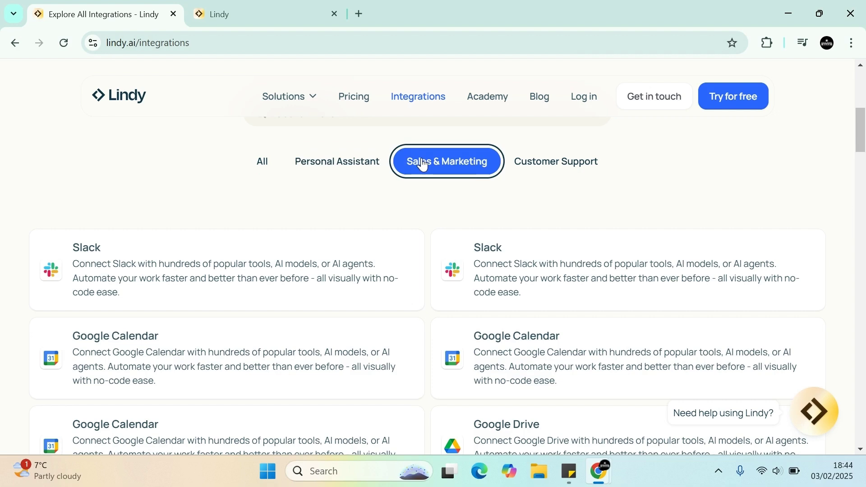
pyautogui.click(543, 176)
pyautogui.scroll(-3, 547, 176)
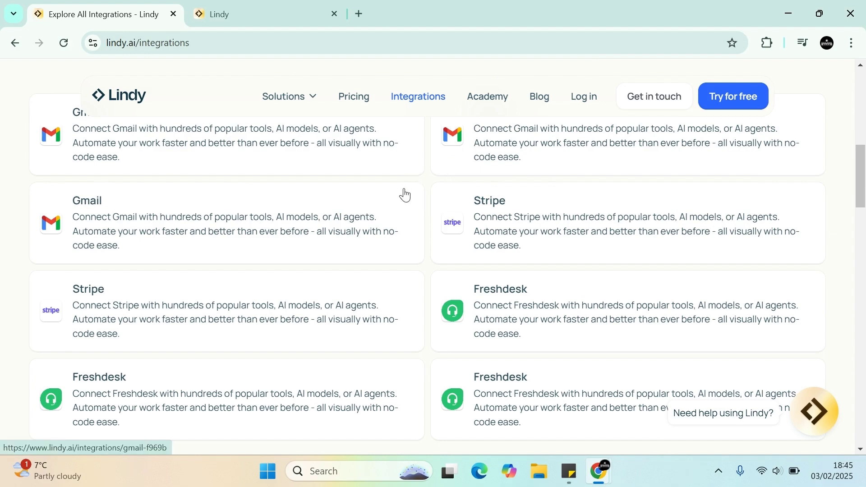
pyautogui.scroll(1, 389, 194)
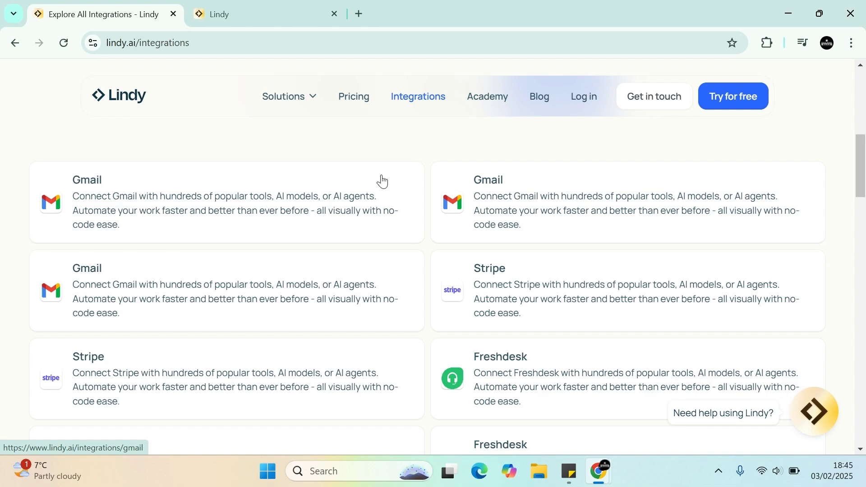
pyautogui.scroll(-3, 383, 181)
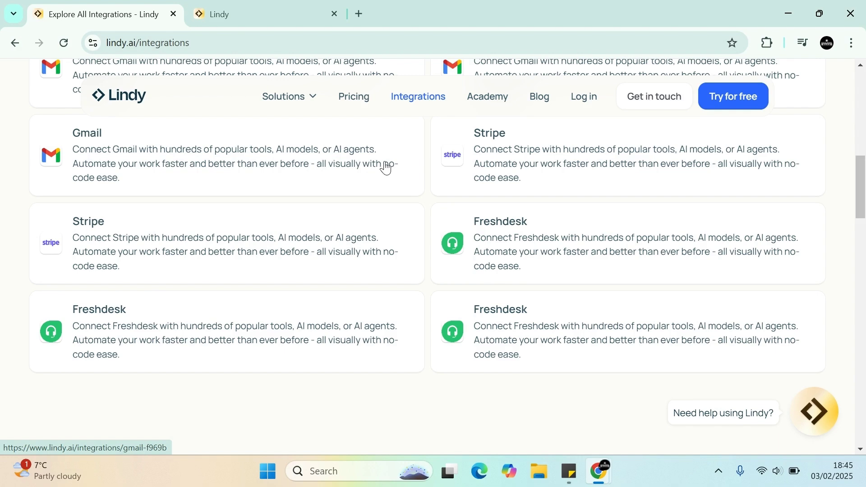
pyautogui.scroll(10, 386, 168)
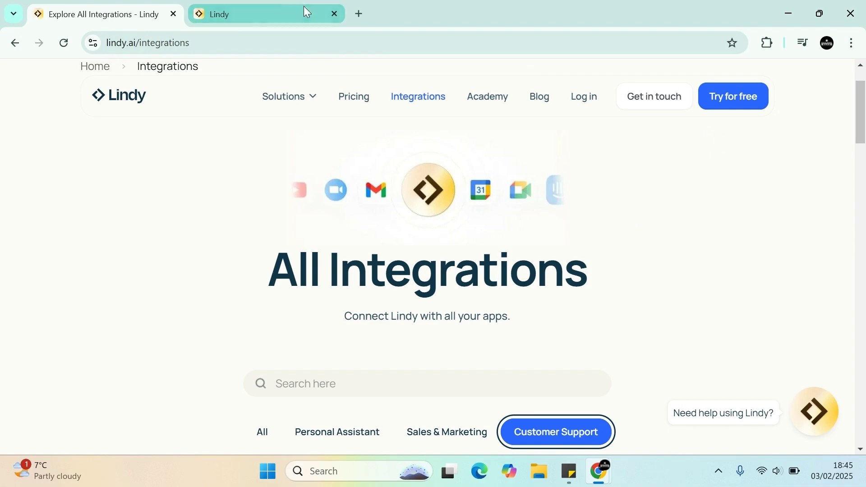
# Go to the dashboard tab and skim official templates like Medical Scribe and Web Researcher.
pyautogui.click(292, 6)
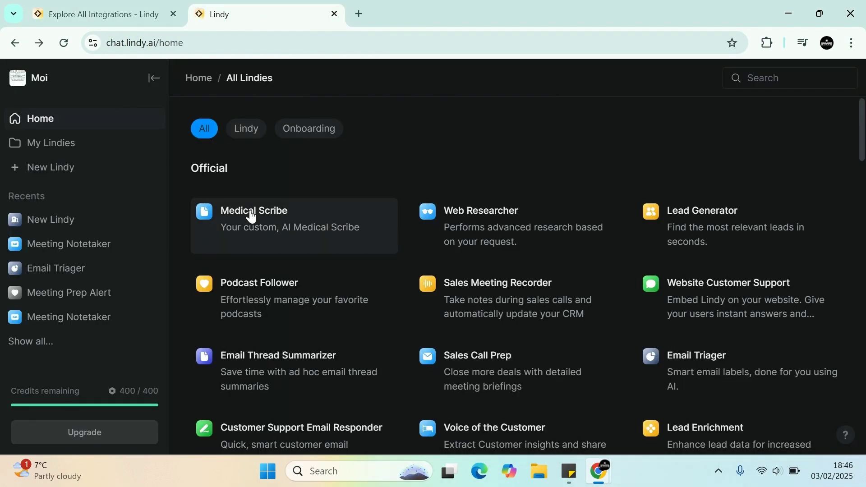
pyautogui.scroll(-2, 512, 178)
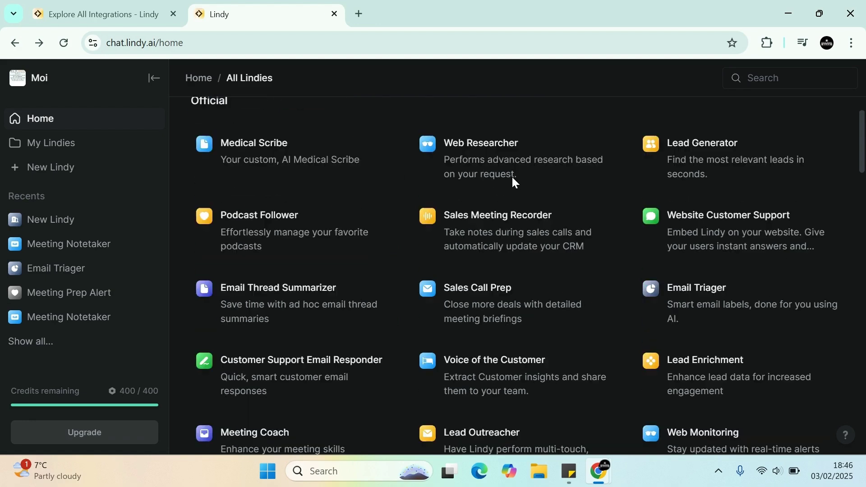
pyautogui.scroll(2, 507, 171)
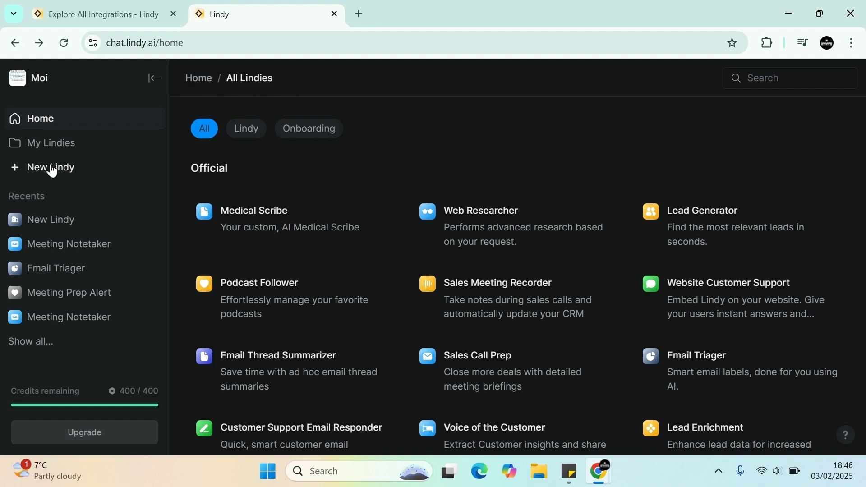
# Create a blank New Lindy 2 draft from scratch in the Flow Editor.
pyautogui.click(51, 169)
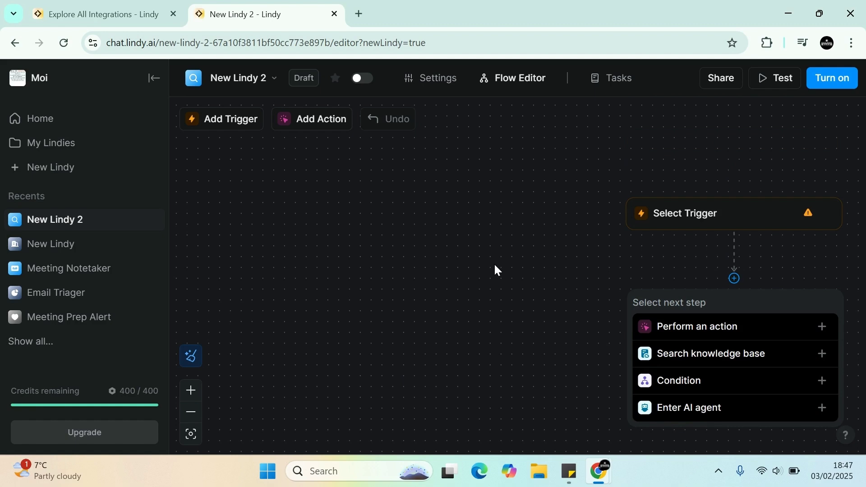
pyautogui.scroll(-2, 486, 269)
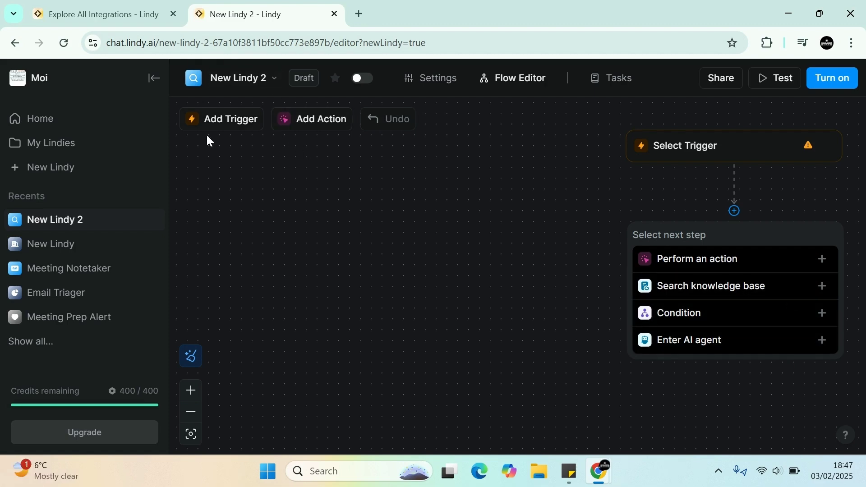
pyautogui.click(77, 172)
# Open the full template gallery, discarding the unsaved New Lindy 2 draft.
pyautogui.scroll(-2, 437, 258)
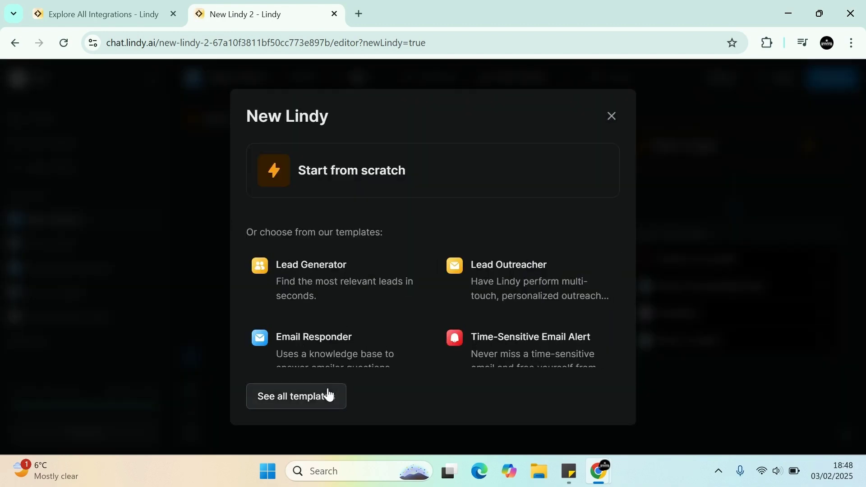
pyautogui.click(329, 395)
pyautogui.click(571, 297)
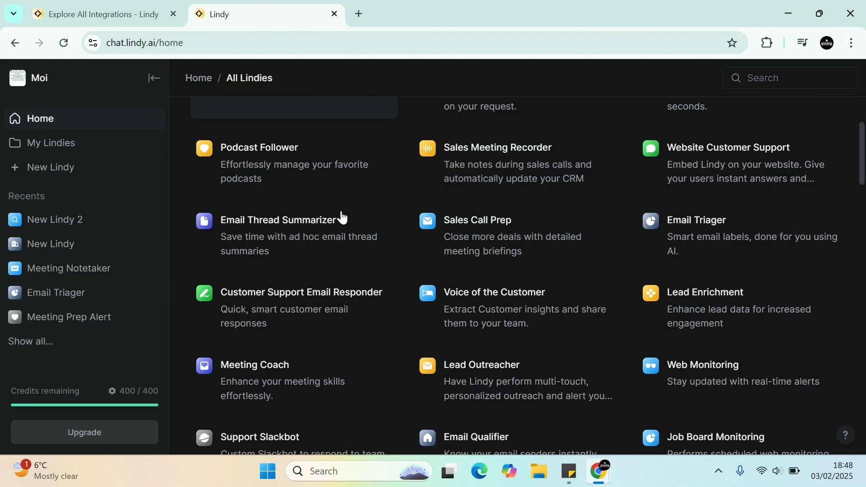
# Browse the All Lindies gallery from Official down to Community templates and back up.
pyautogui.scroll(-8, 342, 216)
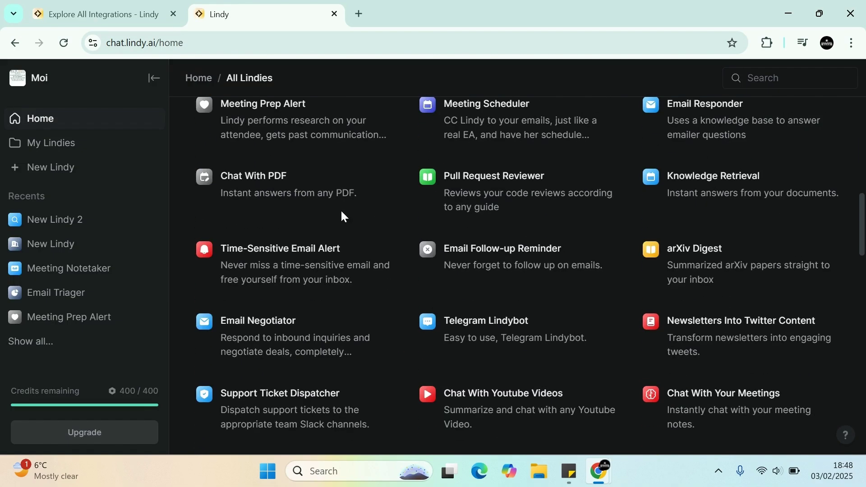
pyautogui.scroll(-5, 342, 216)
pyautogui.scroll(-10, 341, 215)
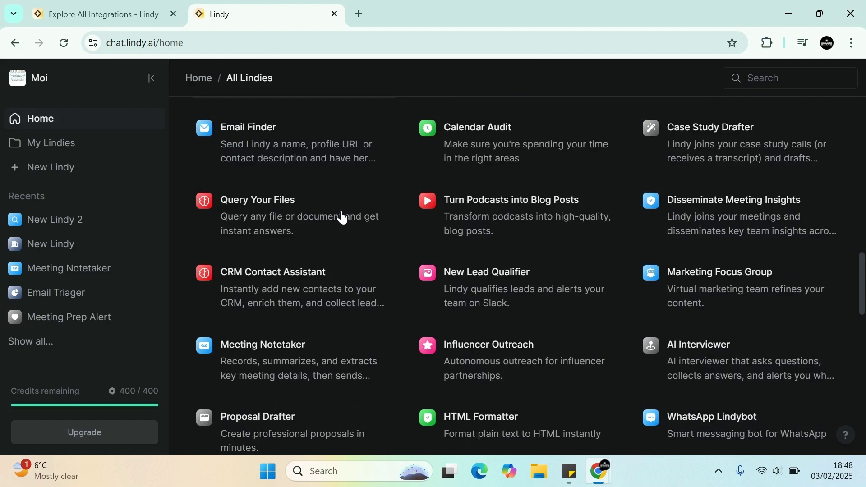
pyautogui.scroll(-5, 342, 217)
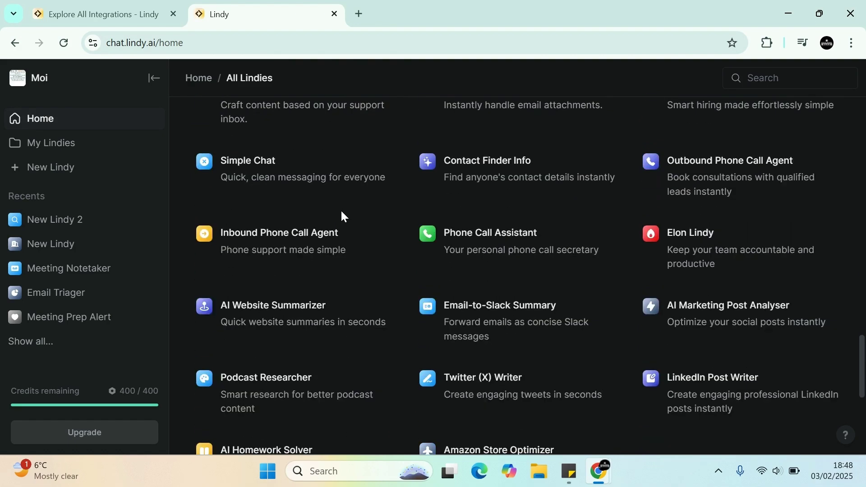
pyautogui.scroll(-4, 343, 217)
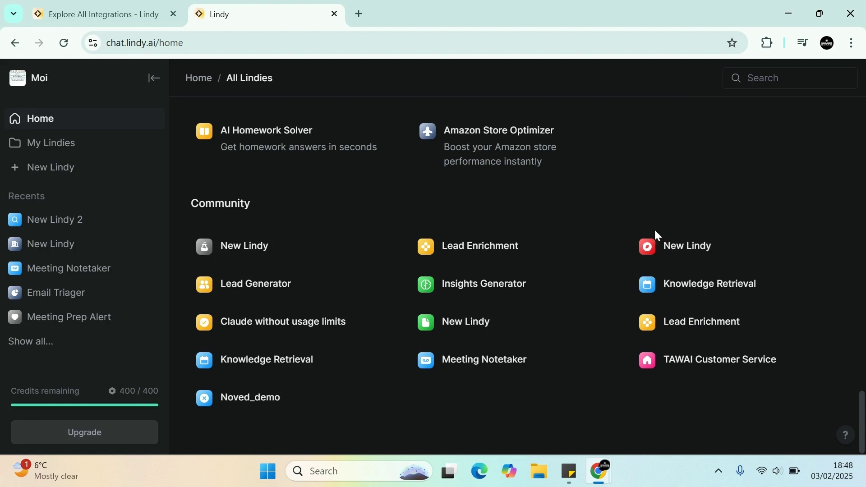
pyautogui.scroll(5, 510, 263)
pyautogui.scroll(7, 510, 264)
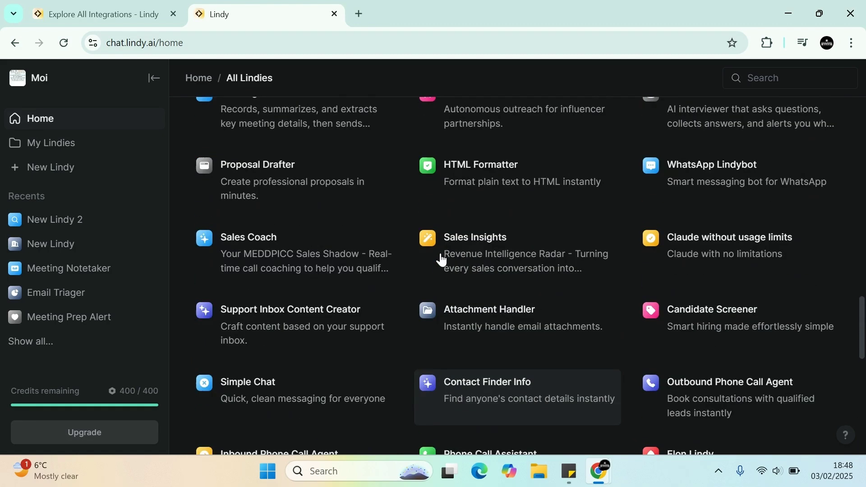
pyautogui.scroll(10, 460, 252)
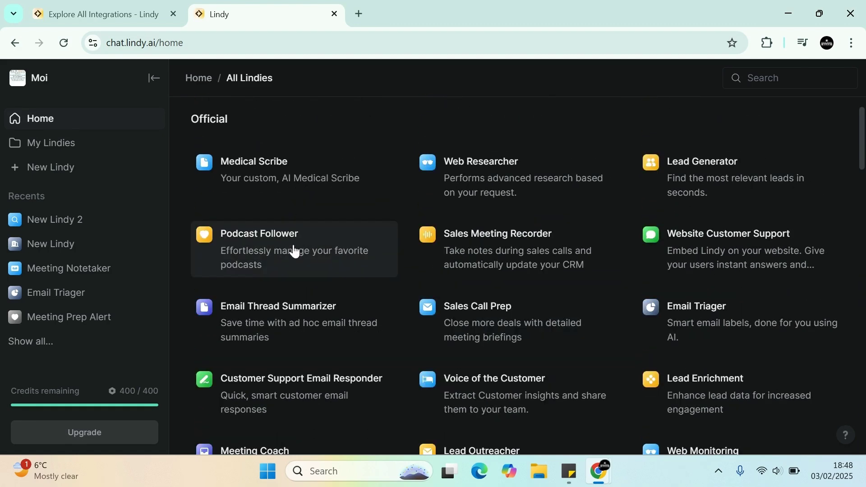
pyautogui.click(285, 255)
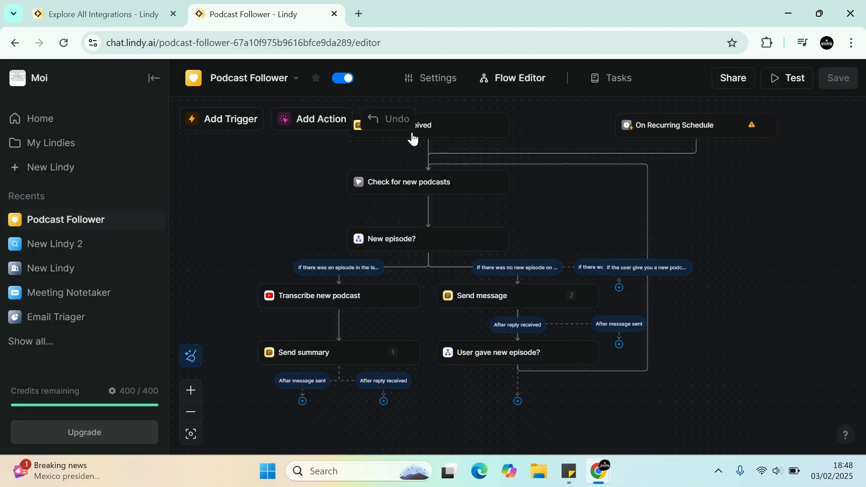
pyautogui.scroll(3, 825, 336)
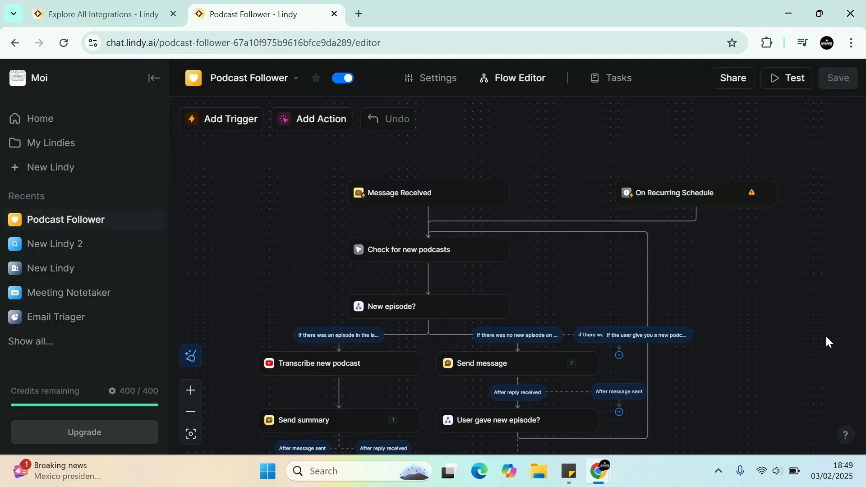
pyautogui.scroll(-3, 779, 302)
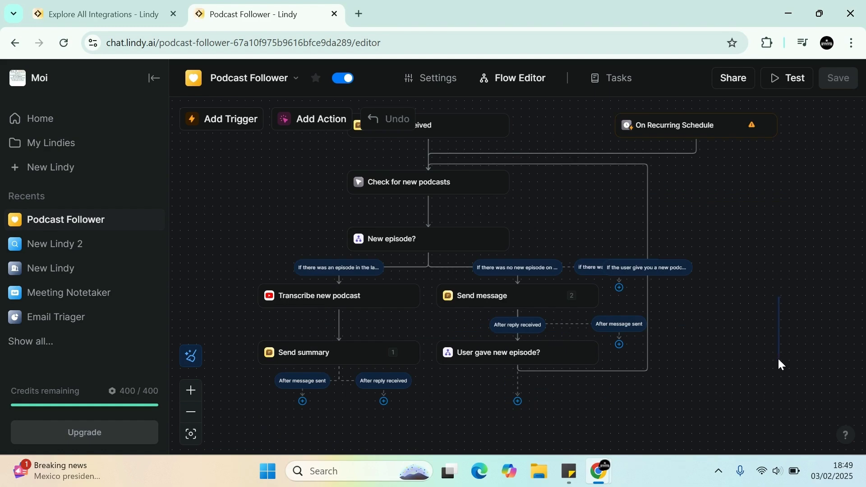
pyautogui.scroll(3, 785, 347)
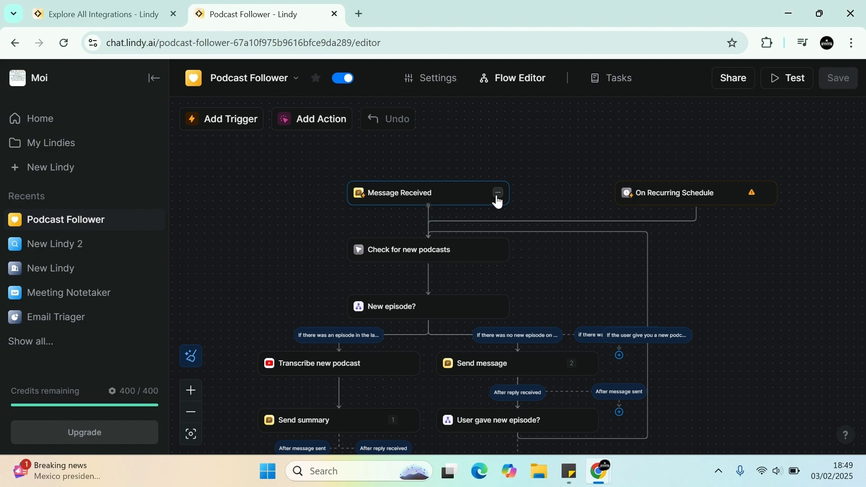
pyautogui.click(496, 198)
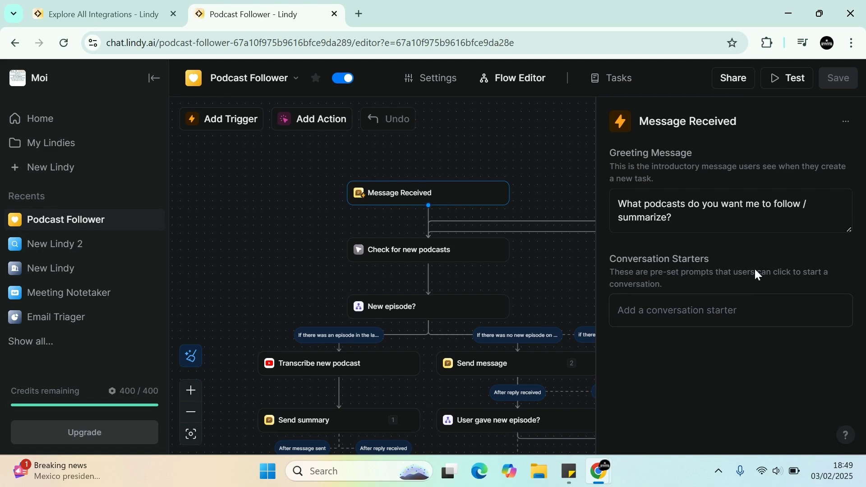
pyautogui.click(316, 259)
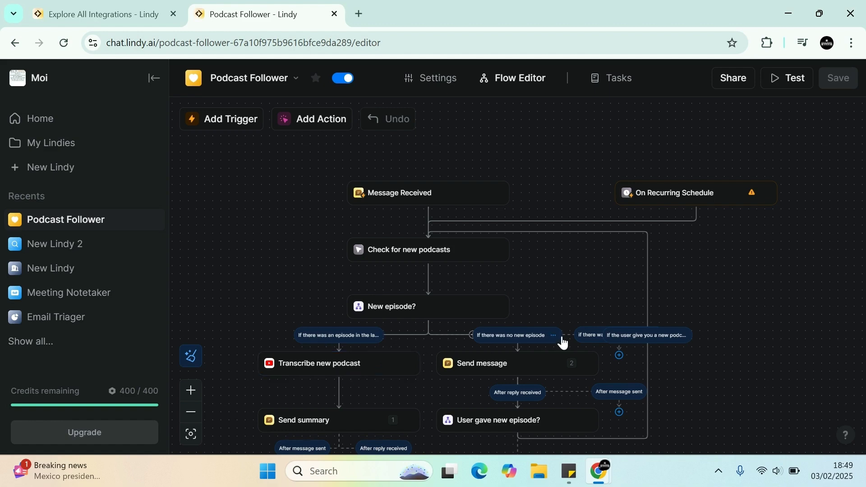
pyautogui.scroll(-3, 561, 339)
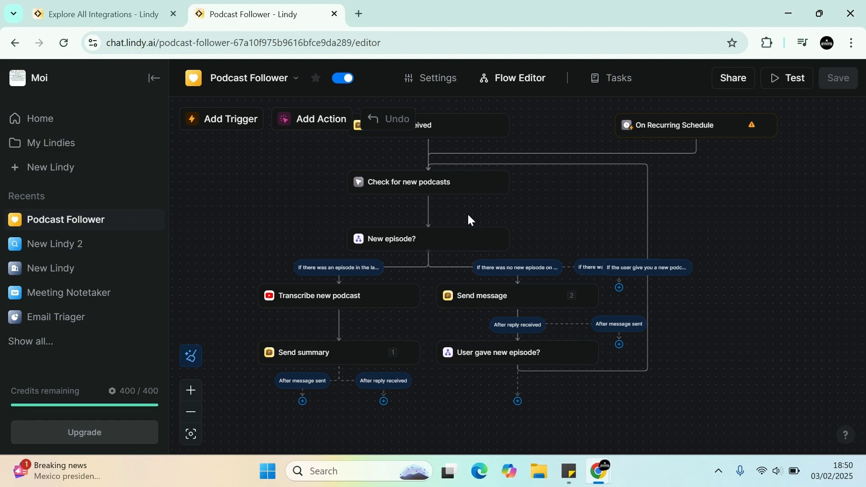
pyautogui.click(14, 44)
# Add the Meeting Scheduler template as a new agent.
pyautogui.scroll(-4, 564, 297)
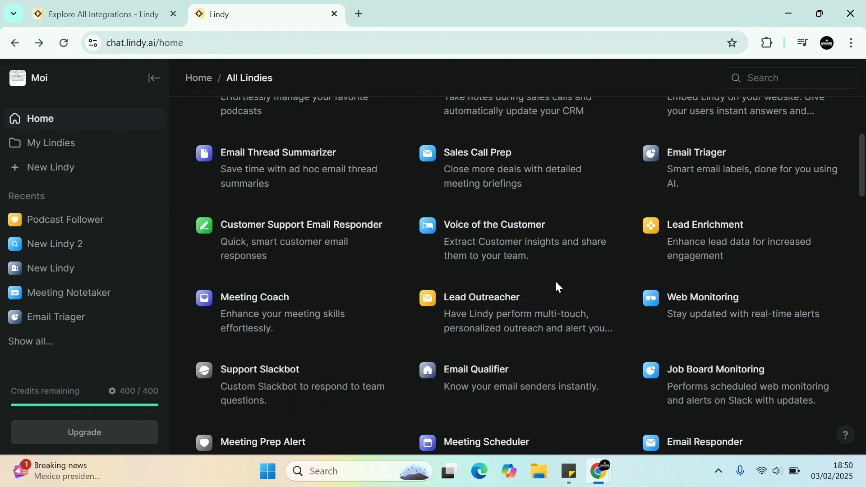
pyautogui.scroll(-4, 559, 283)
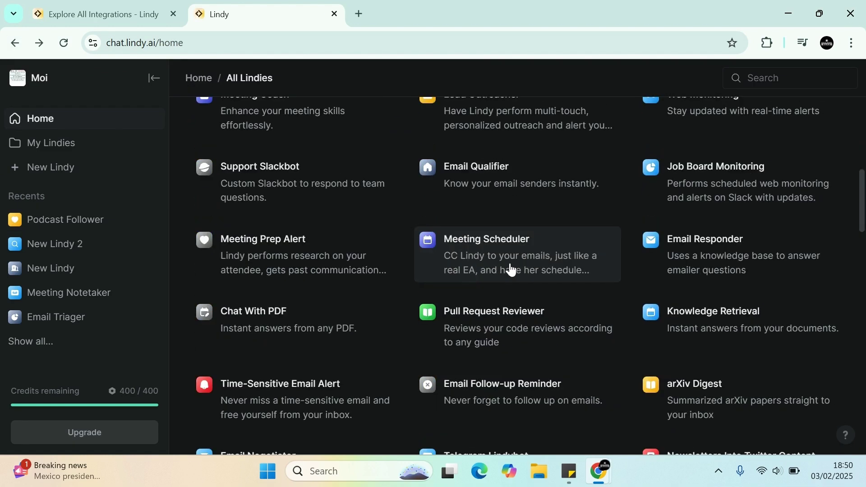
pyautogui.click(500, 269)
pyautogui.click(273, 224)
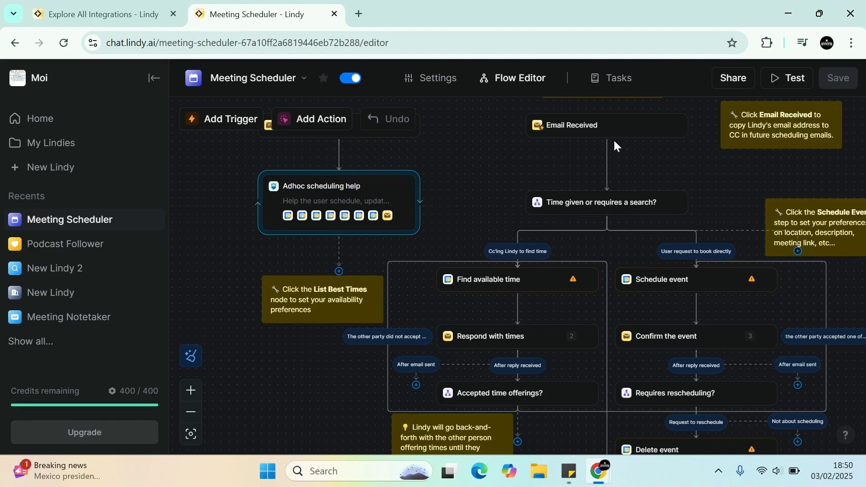
# Review the Meeting Scheduler flow, then return to the All Lindies gallery.
pyautogui.scroll(5, 701, 184)
pyautogui.scroll(-2, 710, 169)
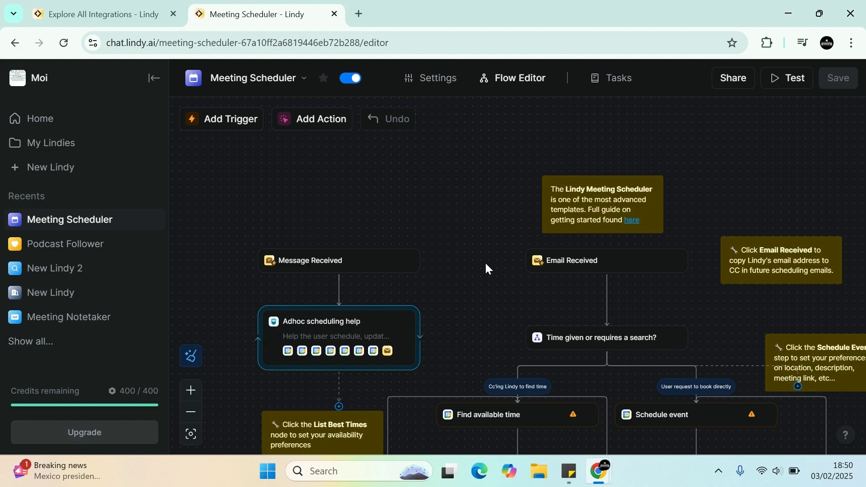
pyautogui.scroll(-3, 485, 262)
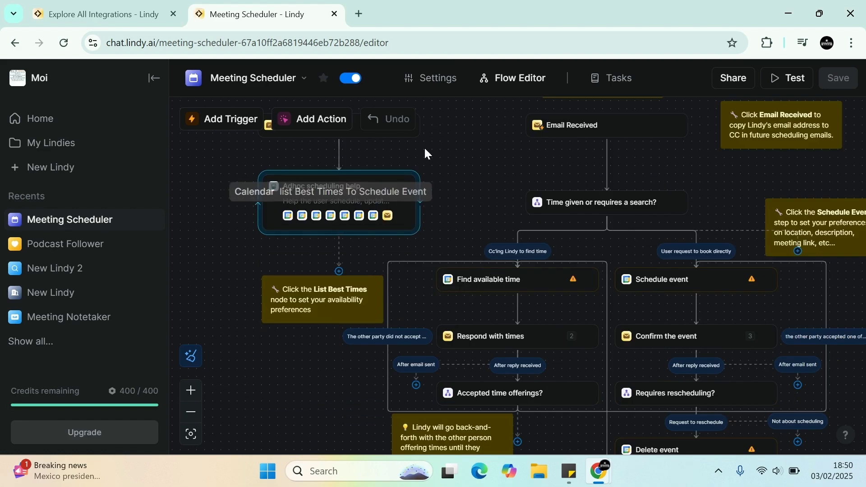
pyautogui.scroll(2, 451, 176)
pyautogui.scroll(-2, 373, 252)
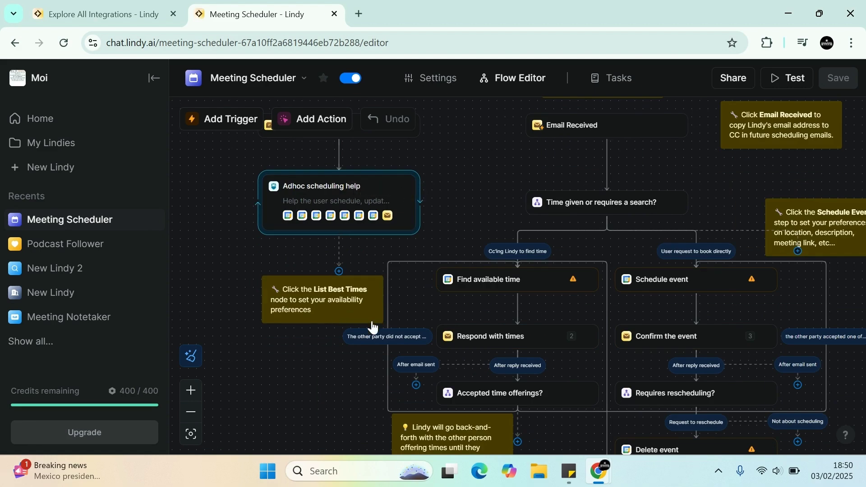
pyautogui.scroll(4, 451, 205)
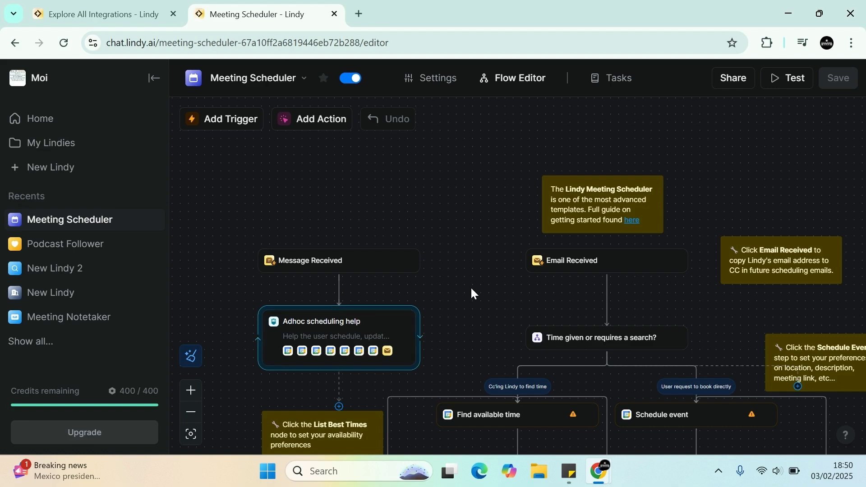
pyautogui.scroll(-2, 665, 212)
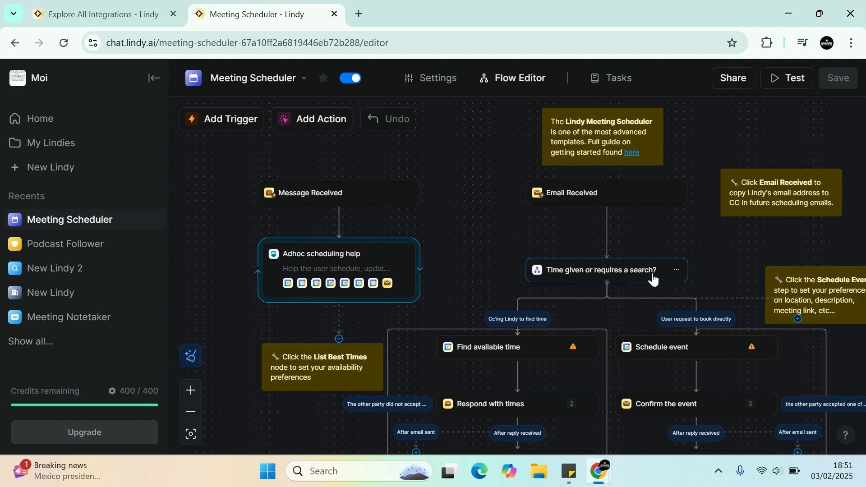
pyautogui.scroll(-2, 643, 311)
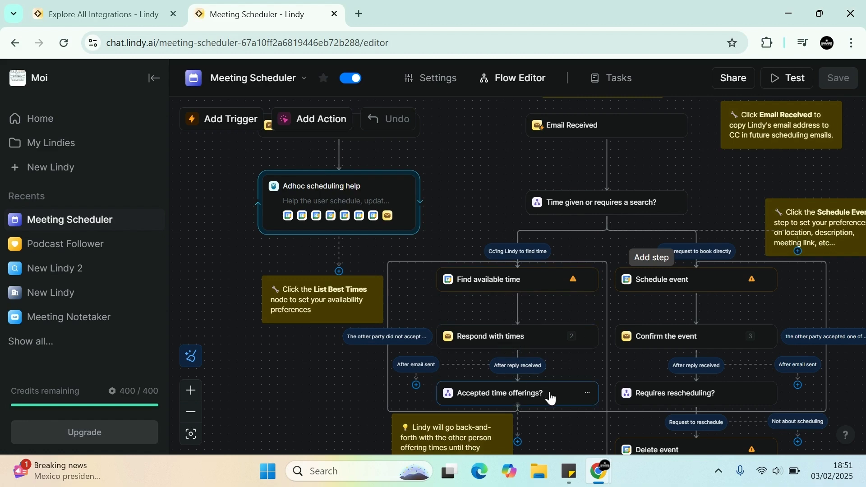
pyautogui.scroll(-2, 549, 397)
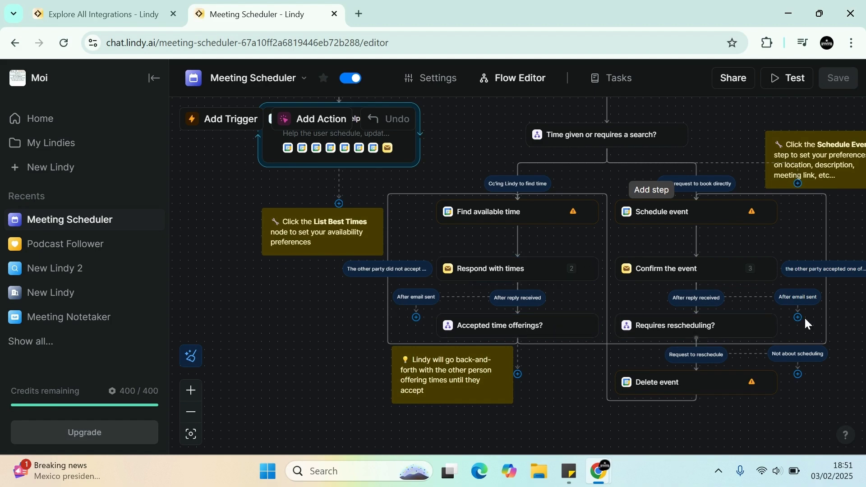
pyautogui.scroll(6, 712, 269)
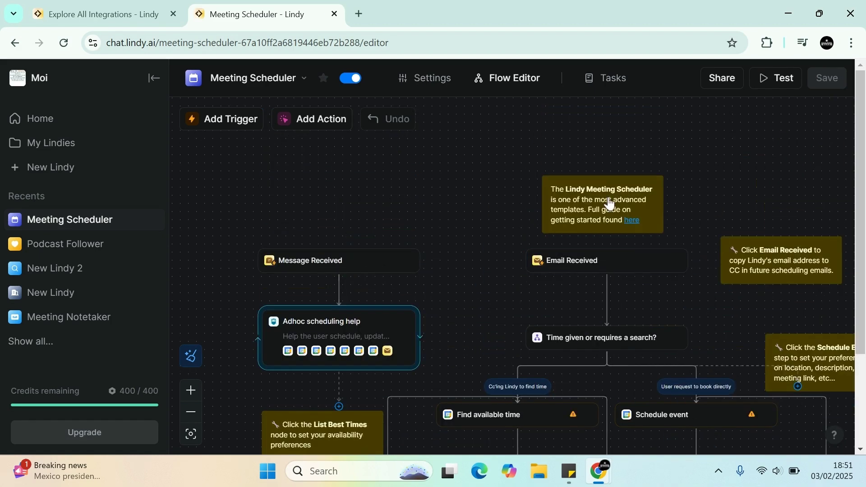
pyautogui.scroll(-2, 365, 215)
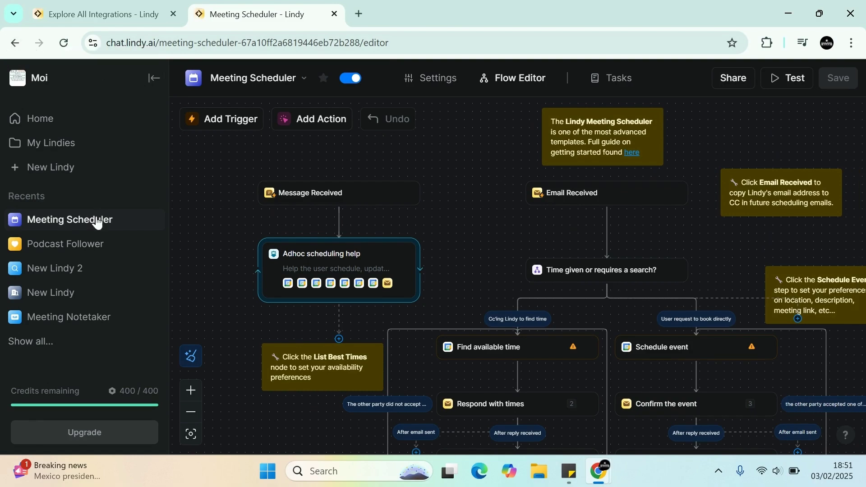
pyautogui.click(15, 51)
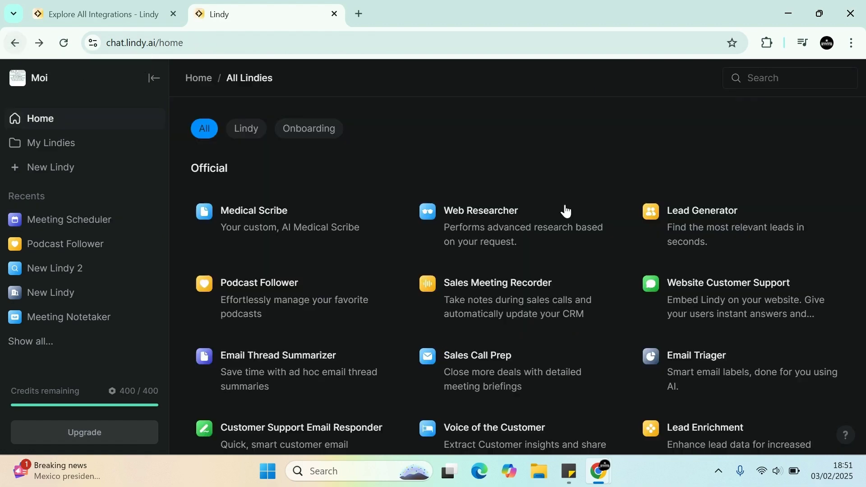
# Find the Time-Sensitive Email Alert template in the gallery and add it as an agent.
pyautogui.scroll(-3, 565, 218)
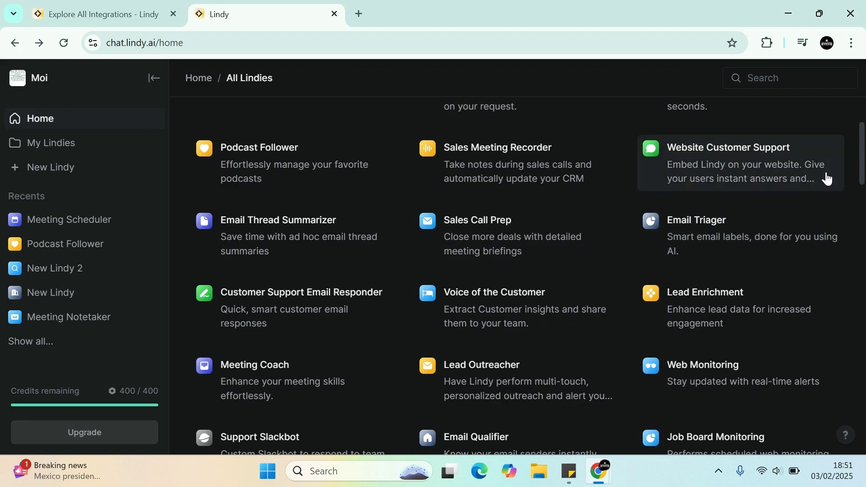
pyautogui.scroll(-1, 828, 189)
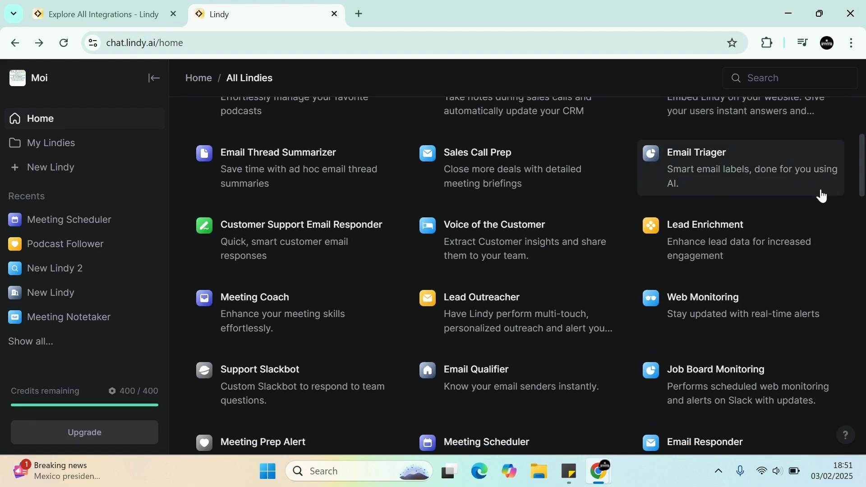
pyautogui.scroll(-1, 826, 181)
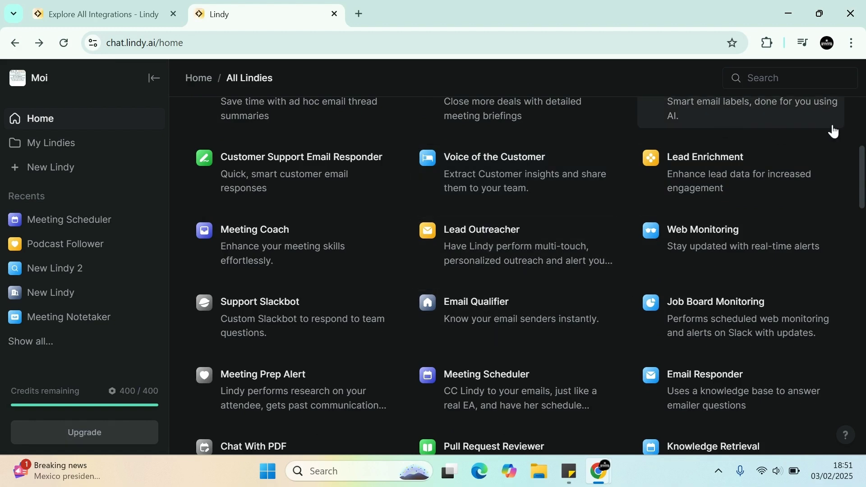
pyautogui.scroll(-3, 834, 130)
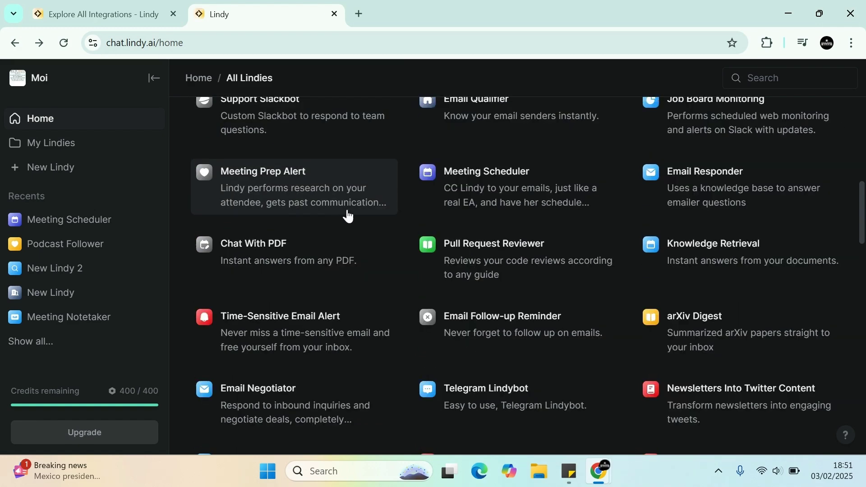
pyautogui.scroll(-1, 351, 234)
pyautogui.click(359, 270)
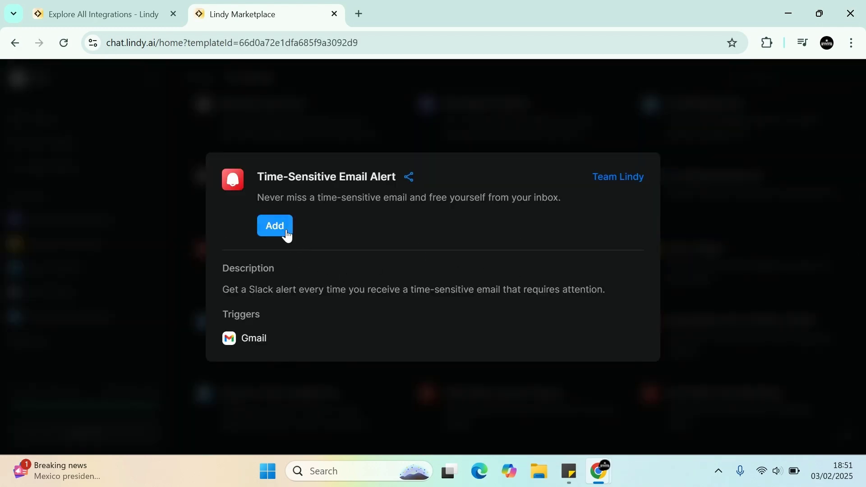
pyautogui.click(287, 235)
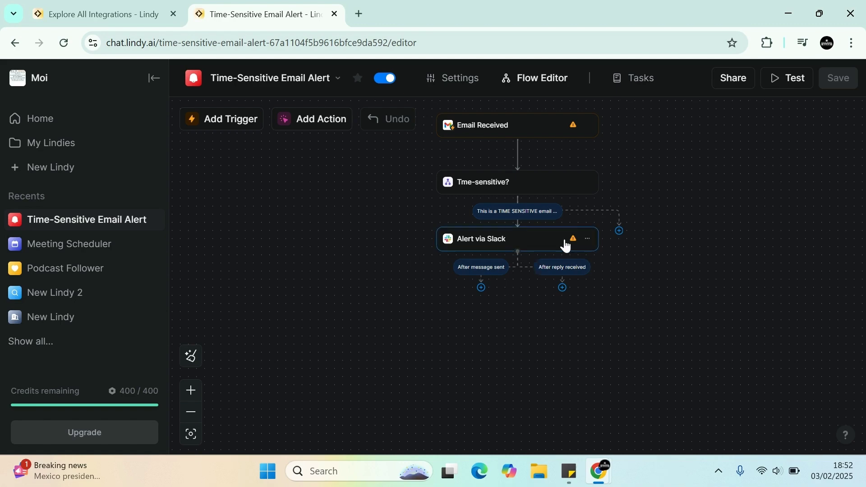
# Bring up the Add Action list to replace the Alert via Slack step.
pyautogui.click(586, 239)
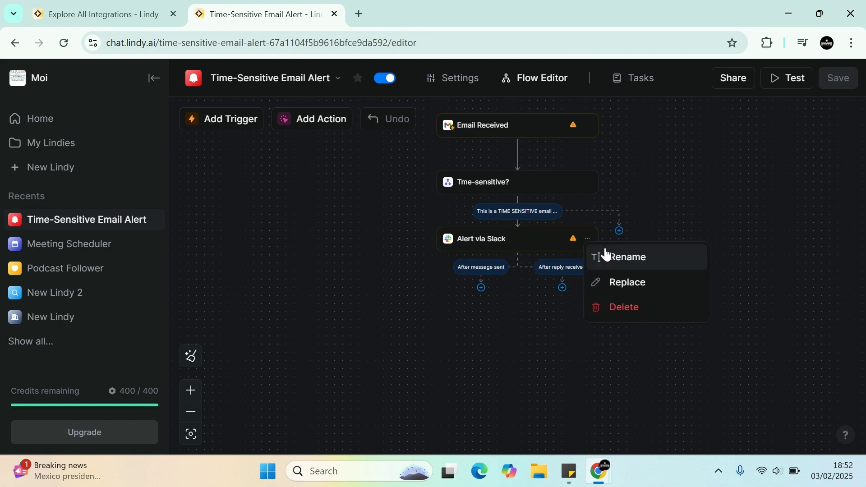
pyautogui.click(524, 242)
pyautogui.click(598, 241)
# Browse the replacement actions, then navigate back home, triggering the save-changes prompt.
pyautogui.scroll(-5, 318, 261)
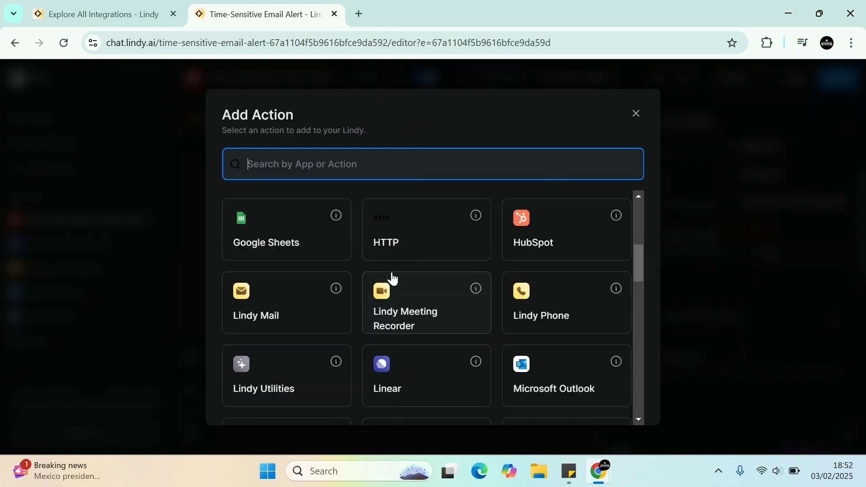
pyautogui.scroll(-6, 592, 280)
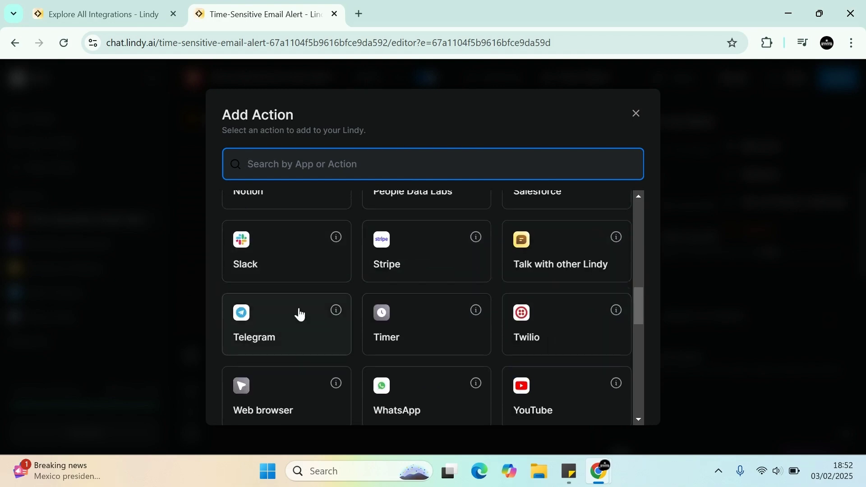
pyautogui.scroll(-2, 300, 311)
pyautogui.scroll(2, 302, 289)
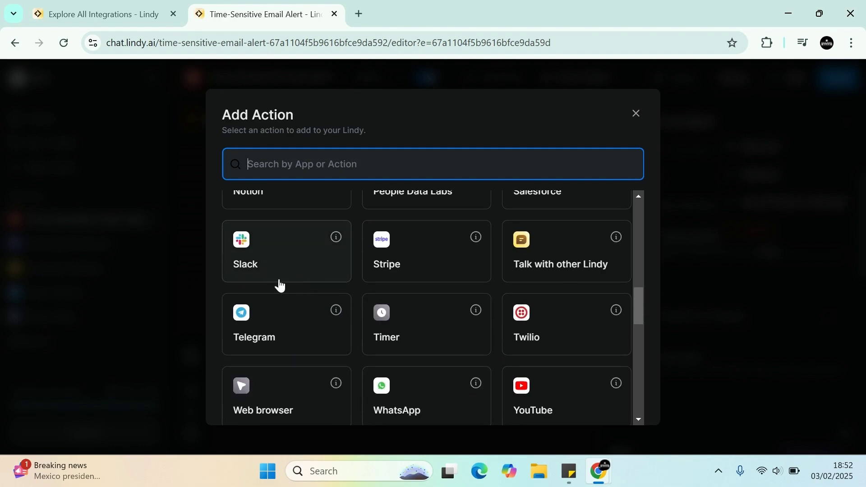
pyautogui.scroll(-10, 283, 292)
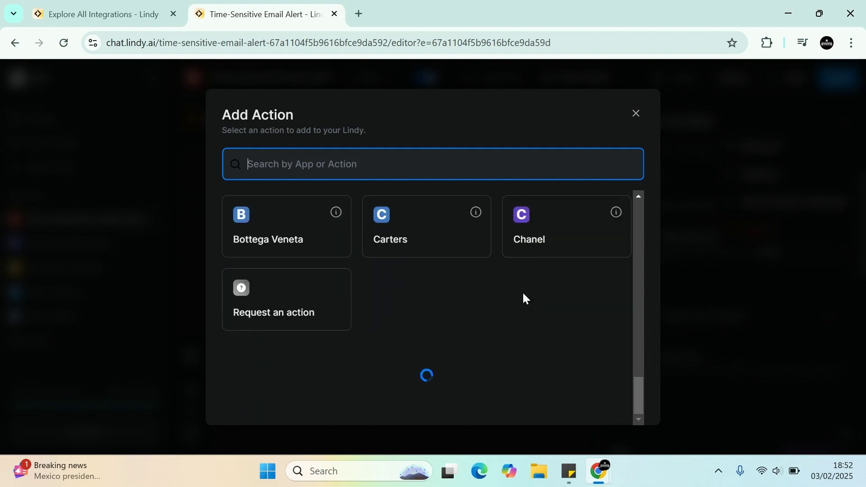
pyautogui.scroll(3, 559, 270)
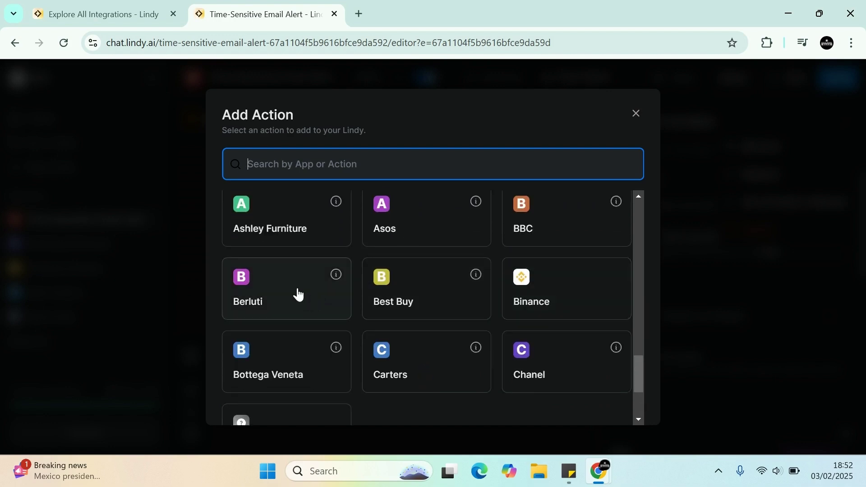
pyautogui.hotkey('alt', 'Left')
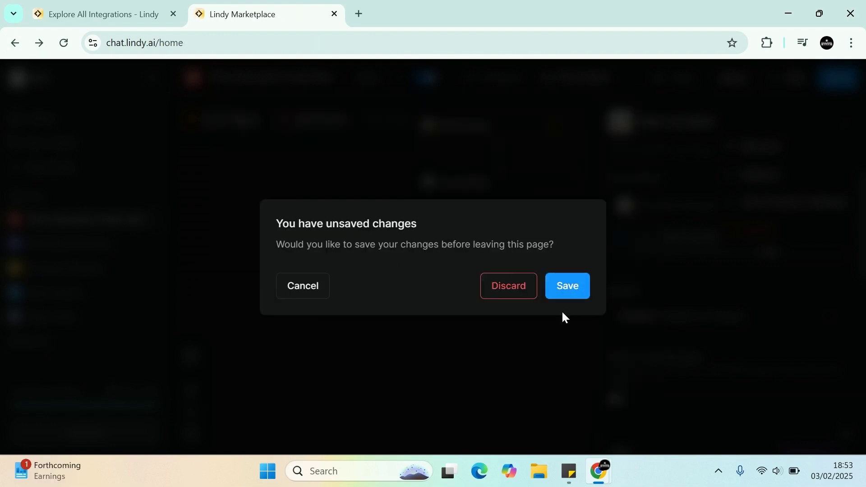
# Discard the unsaved email alert changes and start browsing the All Lindies gallery.
pyautogui.click(518, 285)
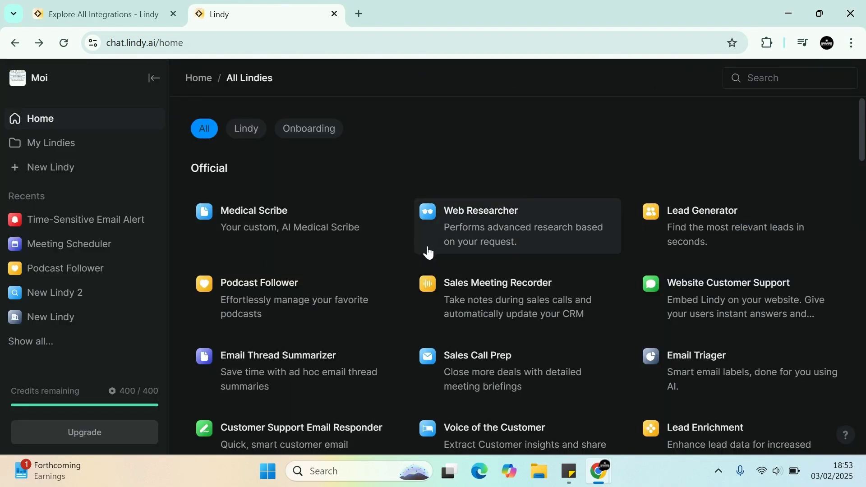
pyautogui.scroll(-3, 428, 252)
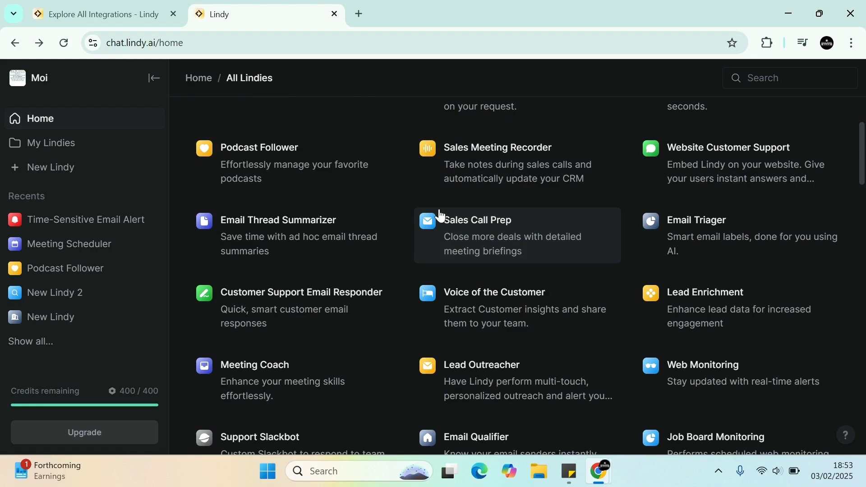
pyautogui.scroll(-3, 441, 216)
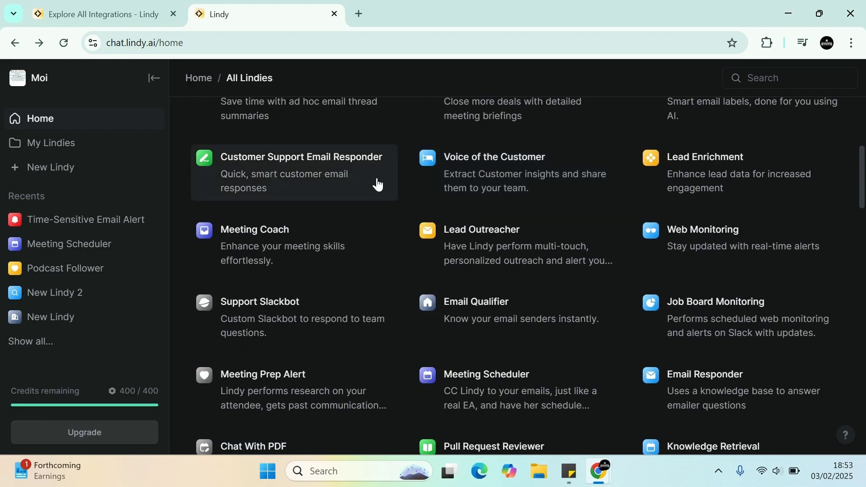
pyautogui.scroll(-3, 373, 173)
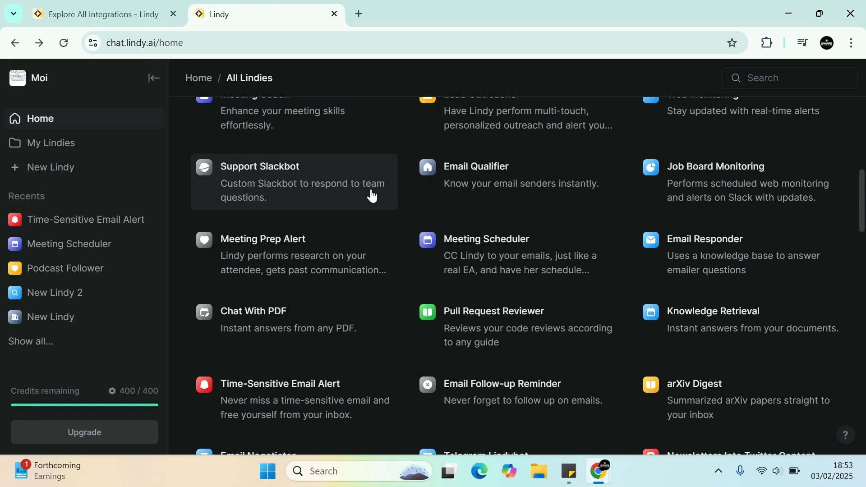
pyautogui.scroll(-3, 373, 194)
# Open the Podcast Researcher template from further down the gallery.
pyautogui.scroll(-3, 376, 194)
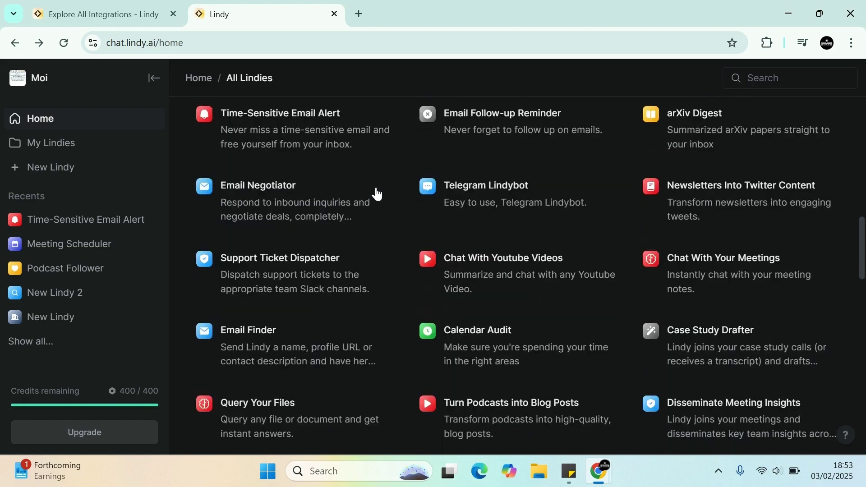
pyautogui.scroll(-1, 376, 193)
pyautogui.scroll(-1, 376, 194)
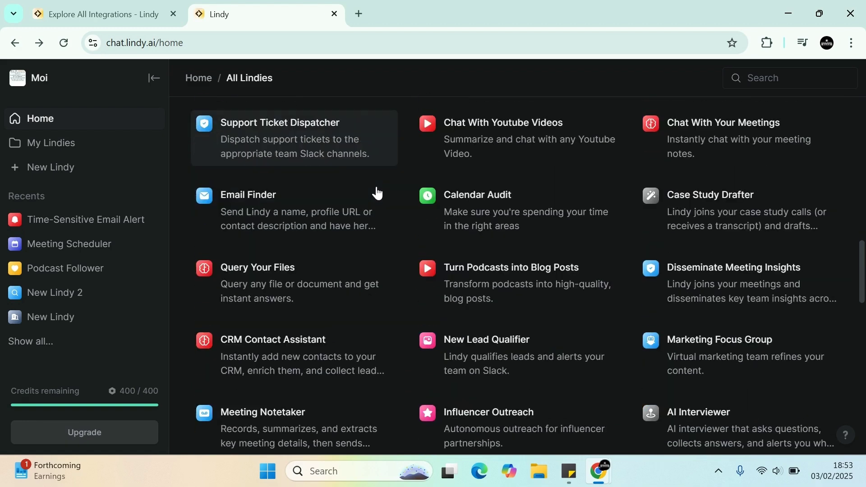
pyautogui.scroll(-2, 483, 224)
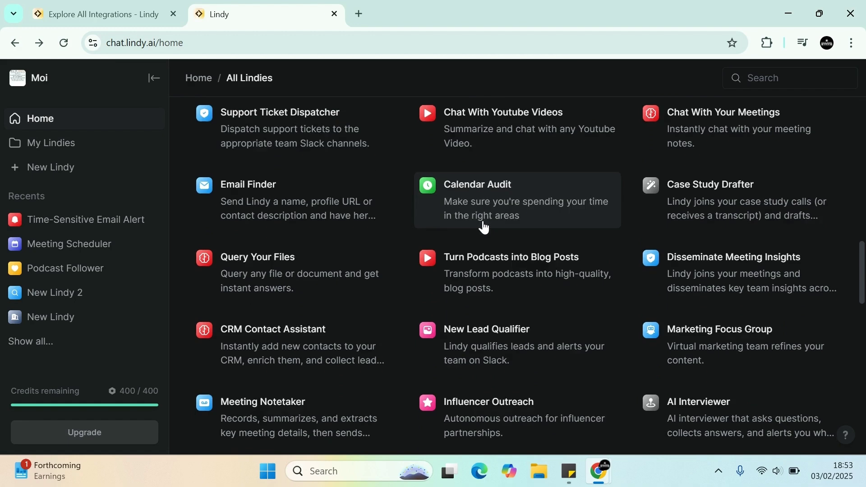
pyautogui.scroll(2, 464, 227)
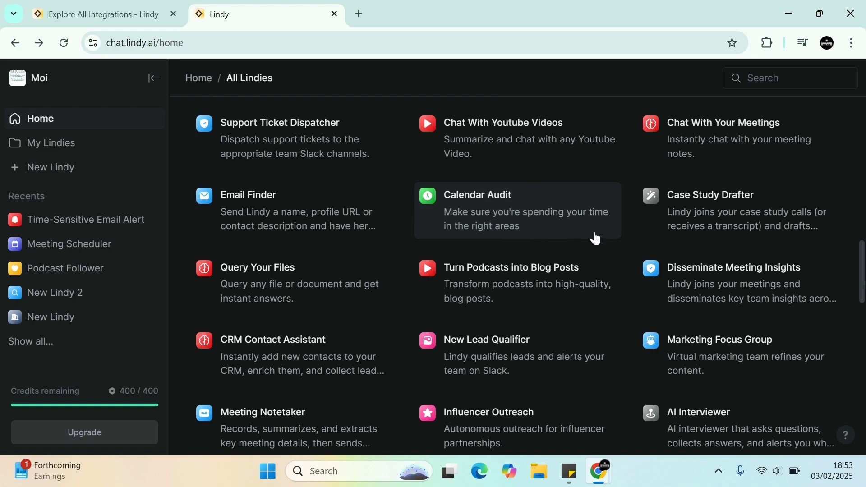
pyautogui.scroll(-6, 531, 229)
pyautogui.scroll(-3, 541, 235)
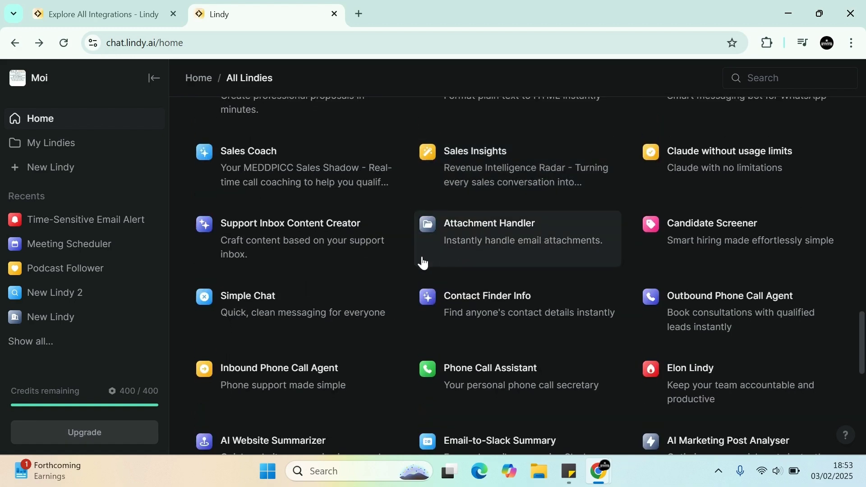
pyautogui.scroll(-4, 338, 251)
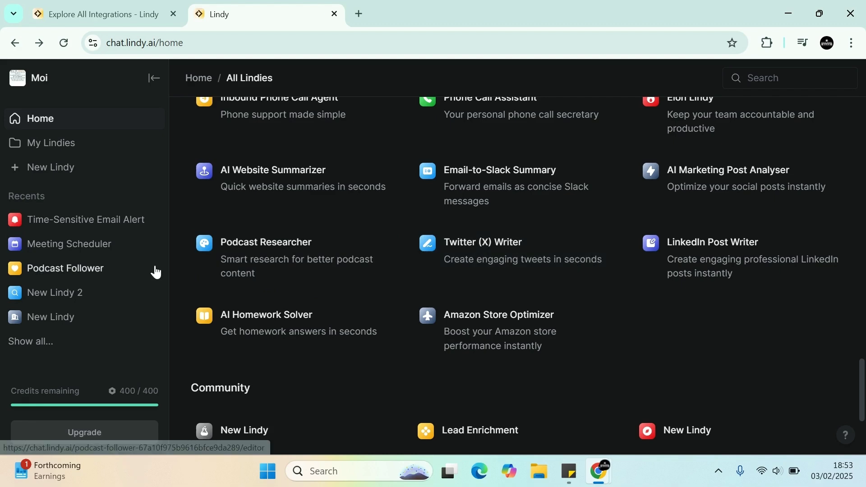
pyautogui.click(288, 266)
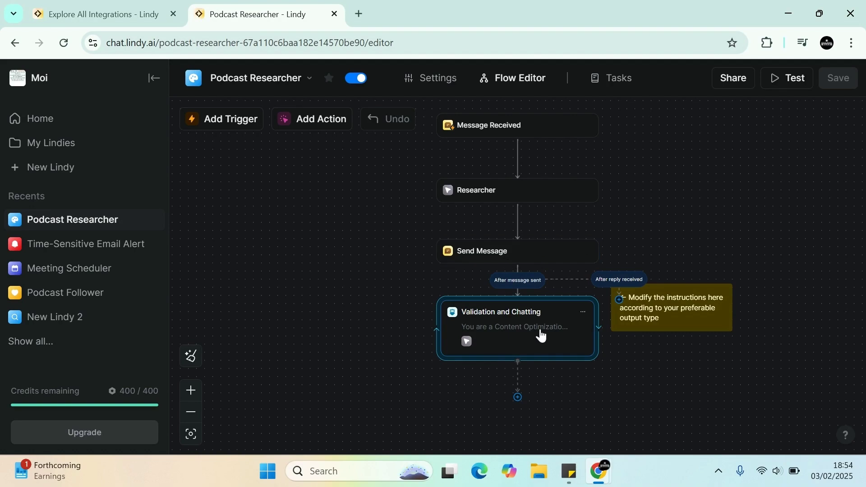
# Review the Validation and Chatting step's prompt, Claude 3.5 Sonnet model and Web browser skill, then return home.
pyautogui.scroll(-2, 621, 334)
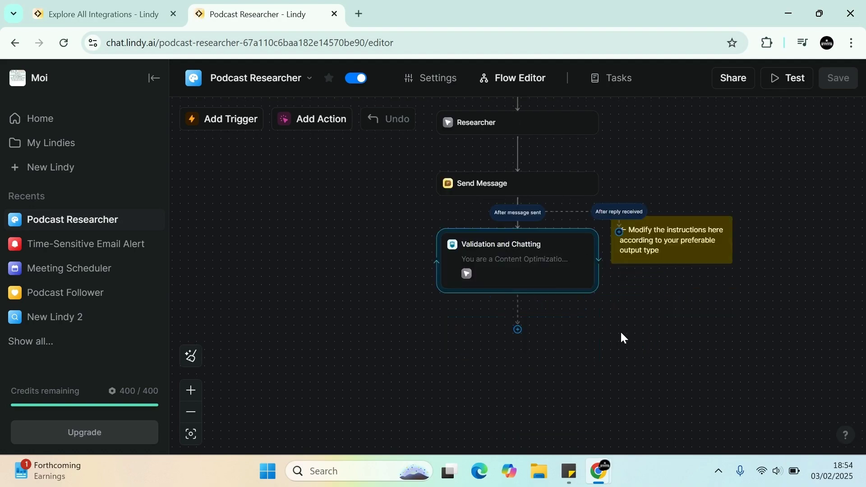
pyautogui.click(467, 280)
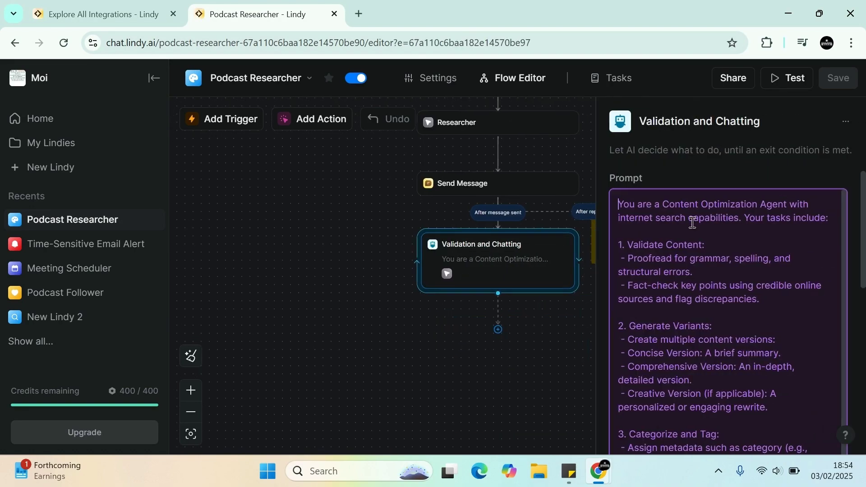
pyautogui.scroll(-1, 713, 221)
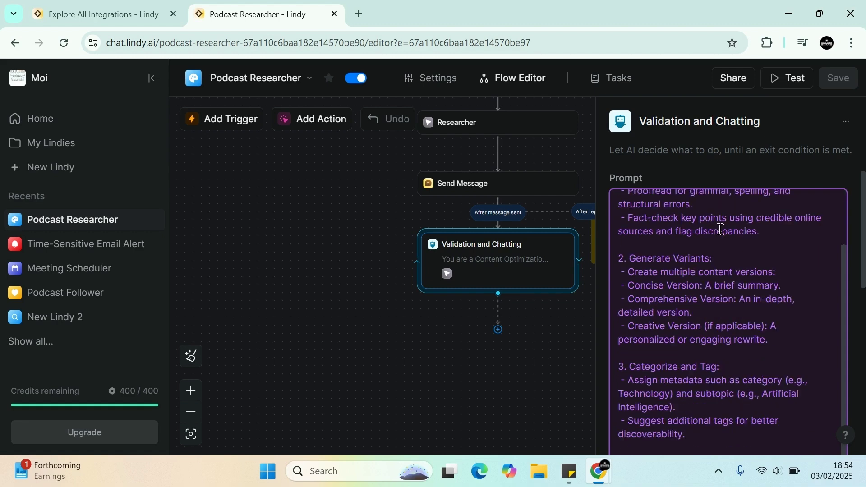
pyautogui.scroll(-10, 721, 232)
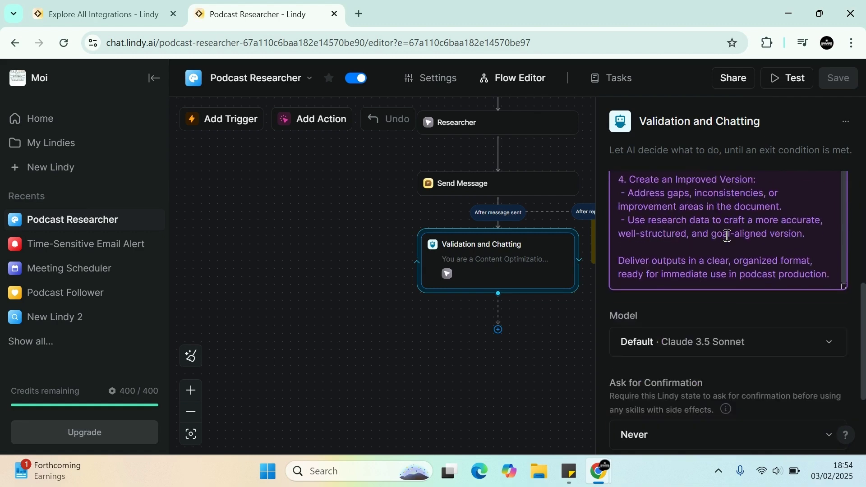
pyautogui.scroll(-5, 727, 235)
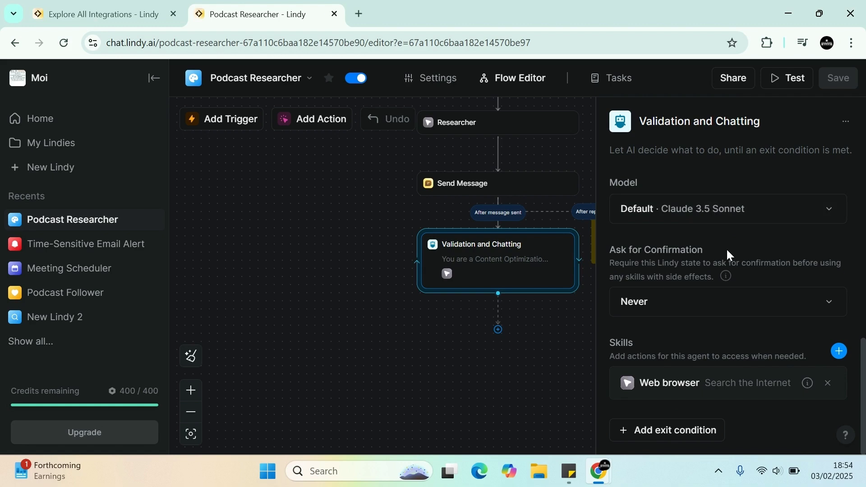
pyautogui.scroll(5, 732, 263)
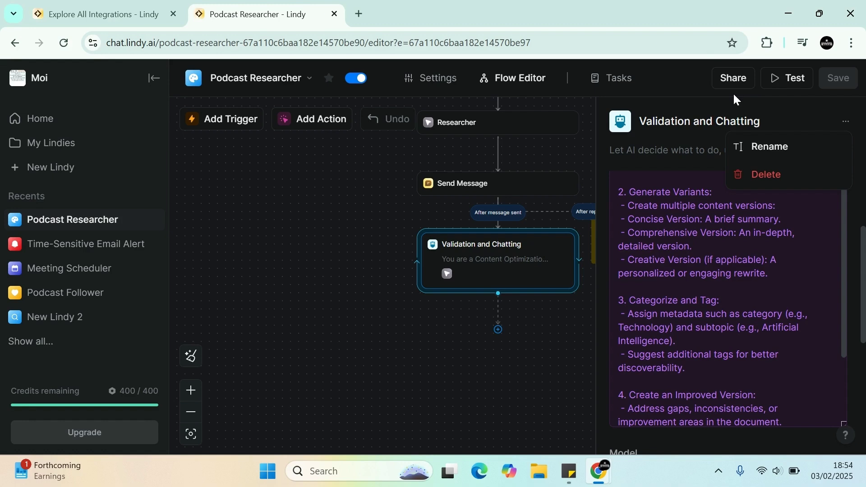
pyautogui.click(13, 45)
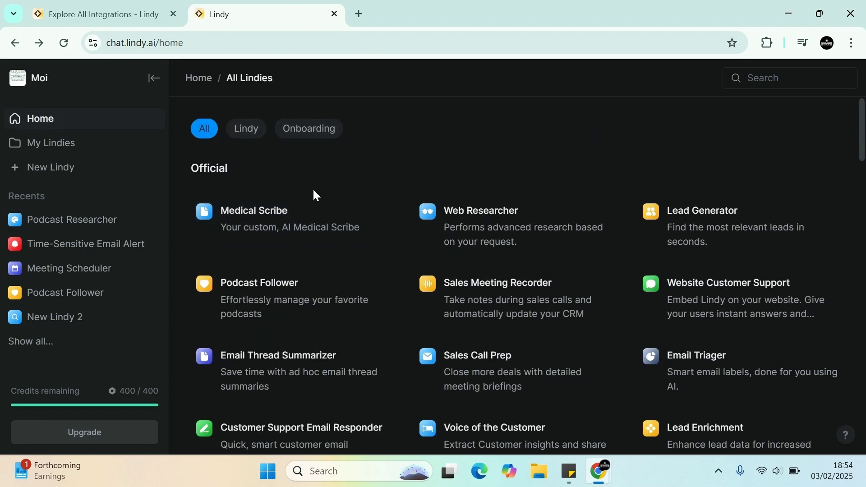
# Show every Lindy template in the gallery with the All filter and browse them.
pyautogui.scroll(-2, 744, 206)
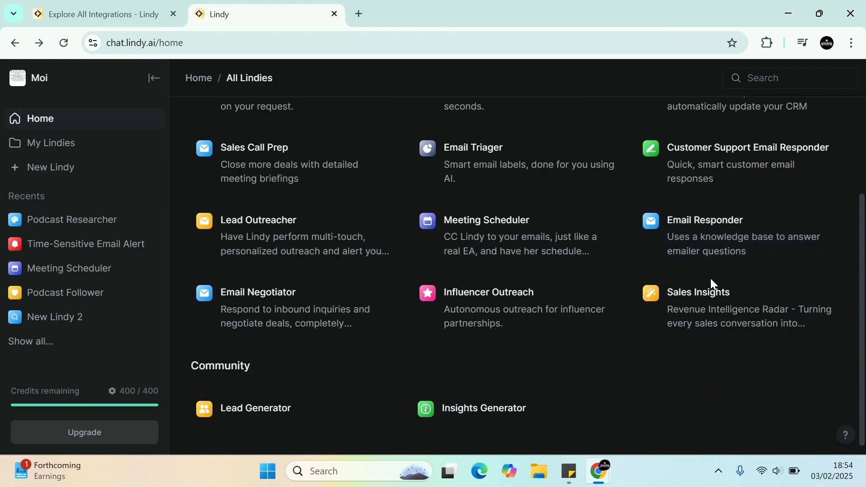
pyautogui.scroll(2, 711, 280)
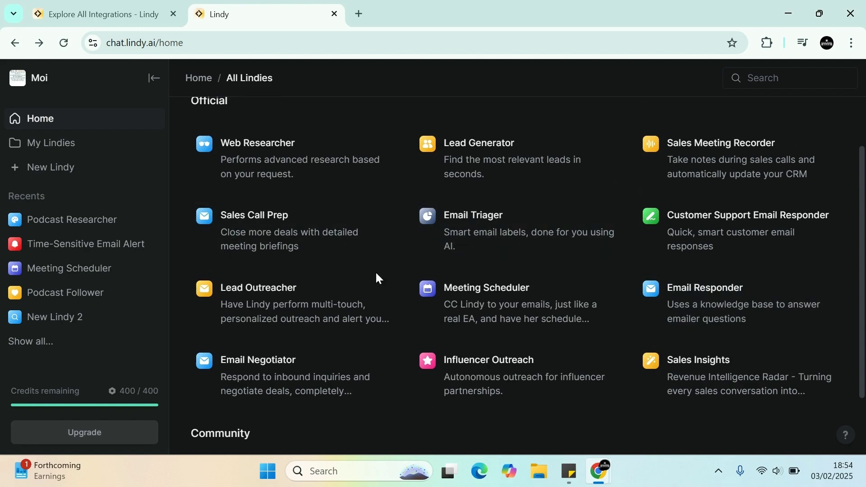
pyautogui.scroll(2, 234, 318)
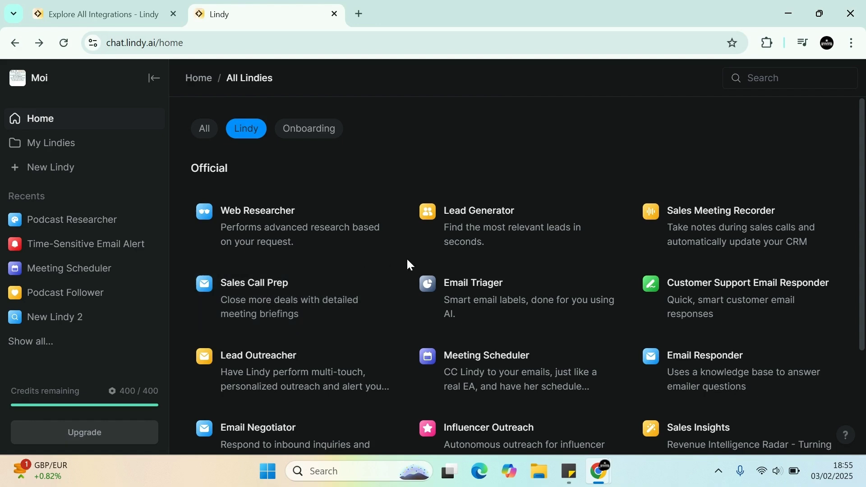
pyautogui.click(203, 132)
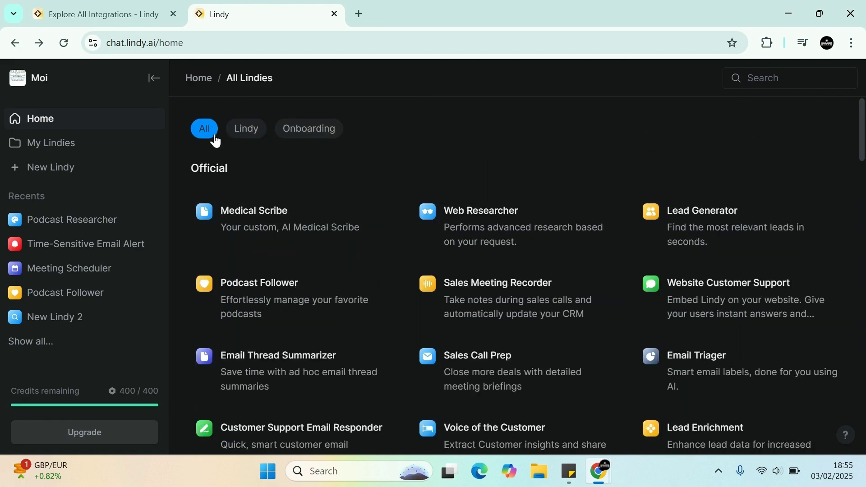
pyautogui.scroll(-3, 423, 164)
pyautogui.scroll(2, 483, 192)
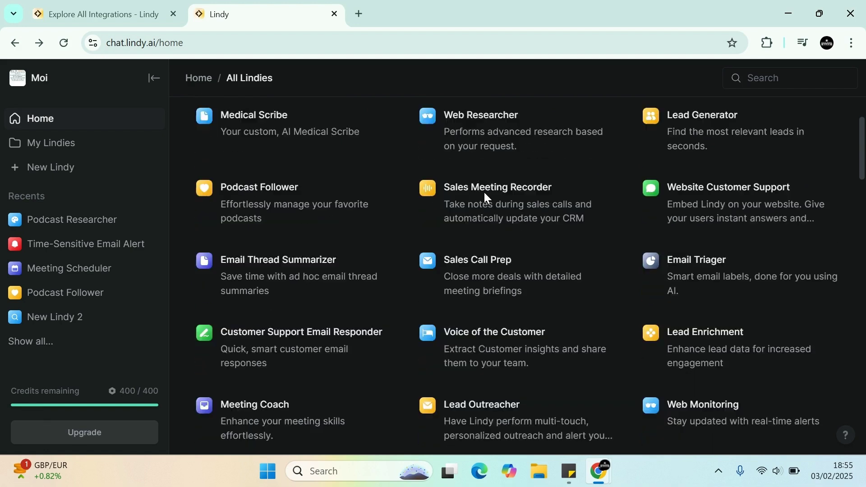
pyautogui.scroll(-15, 486, 197)
pyautogui.scroll(6, 486, 213)
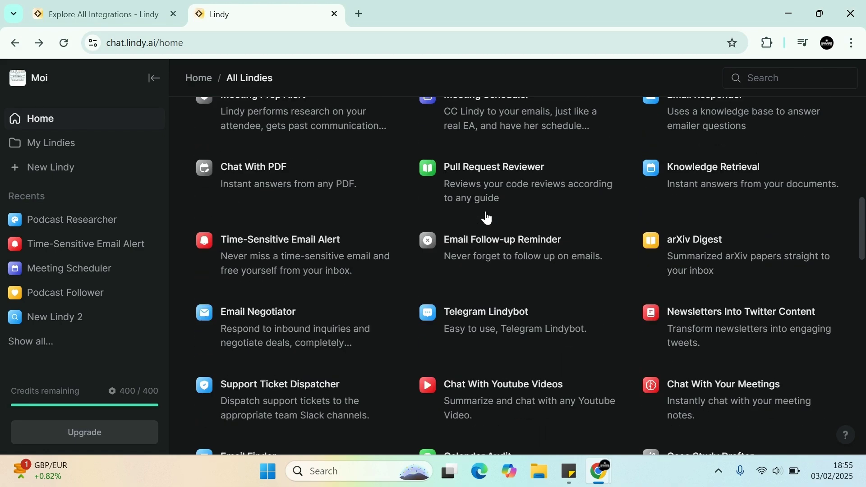
pyautogui.scroll(10, 486, 216)
# Search the templates for 'note' and open the Meeting Notetaker template details.
pyautogui.click(749, 77)
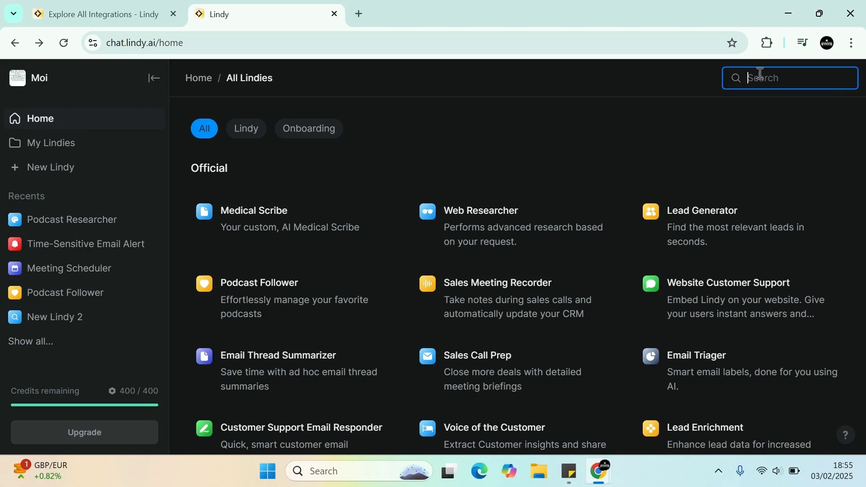
pyautogui.write('note')
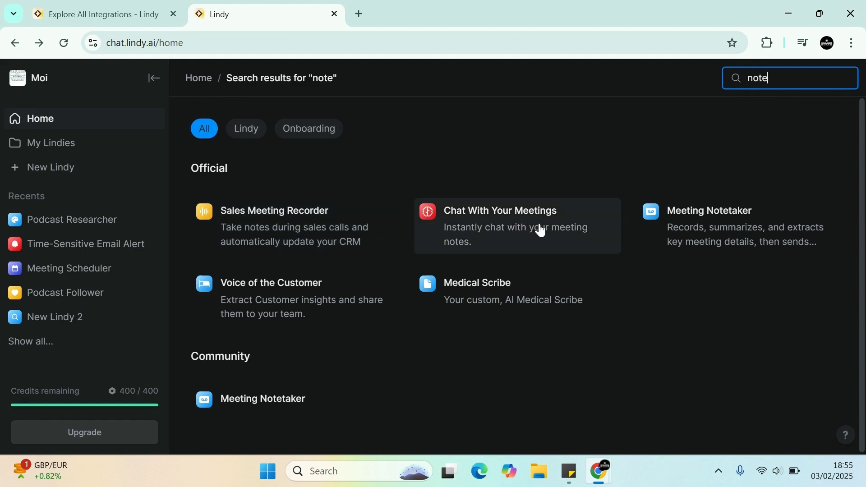
pyautogui.click(746, 229)
# Add the Meeting Notetaker template and review its flow down to Answer follow-up q's.
pyautogui.click(291, 228)
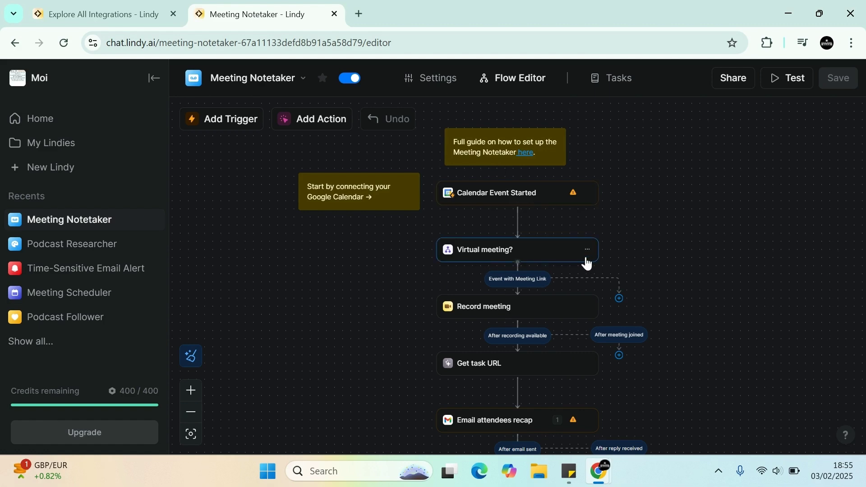
pyautogui.scroll(-3, 582, 255)
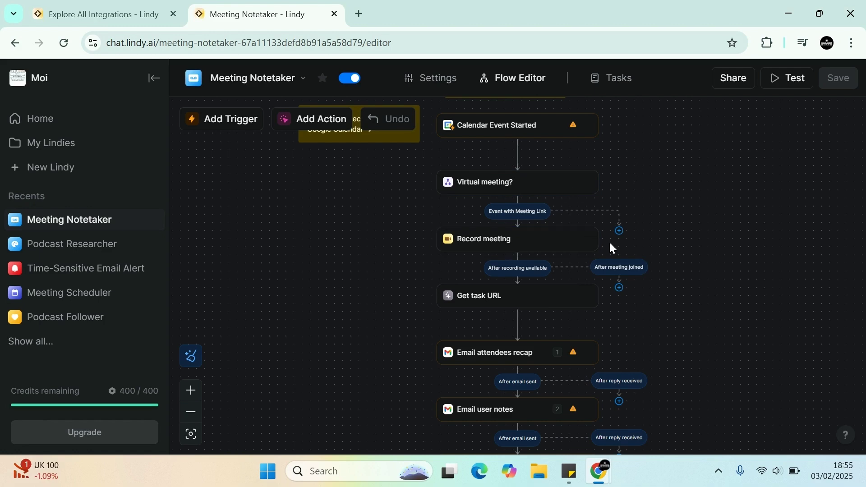
pyautogui.scroll(-3, 615, 271)
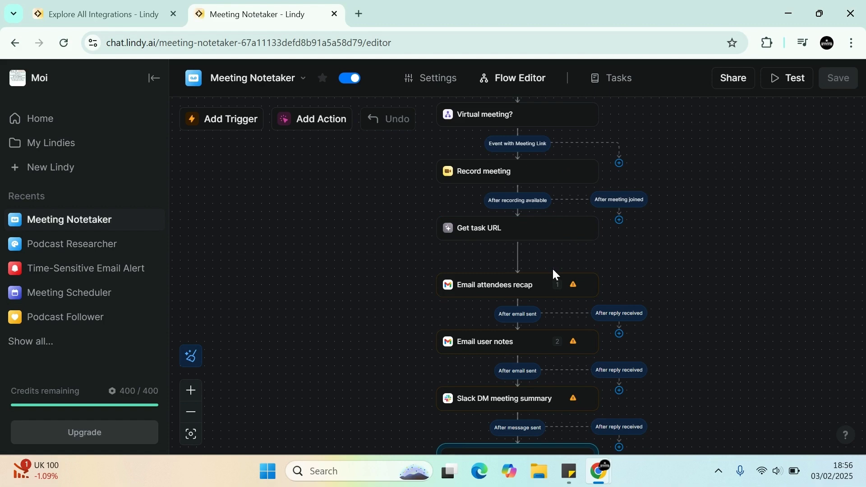
pyautogui.scroll(-3, 553, 270)
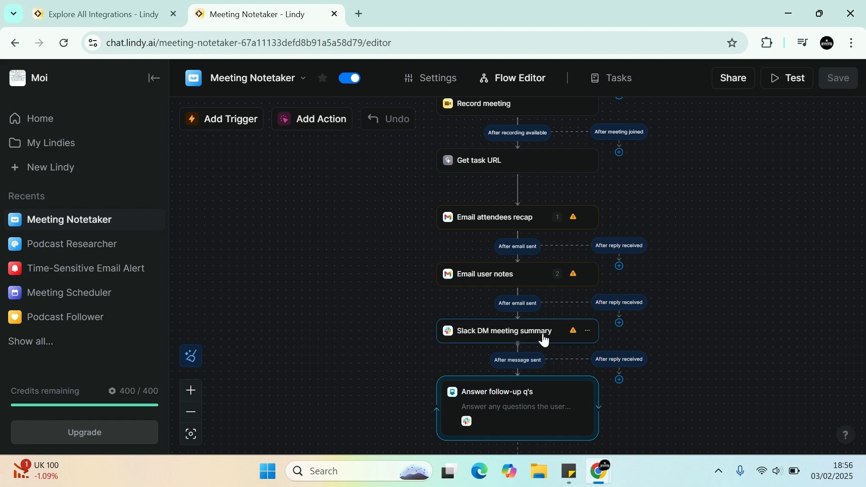
pyautogui.scroll(-3, 544, 338)
pyautogui.scroll(3, 516, 189)
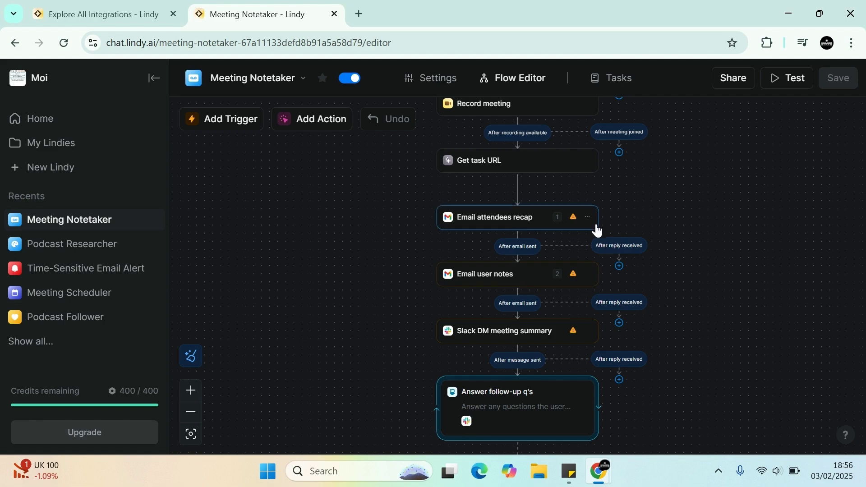
pyautogui.scroll(-2, 595, 333)
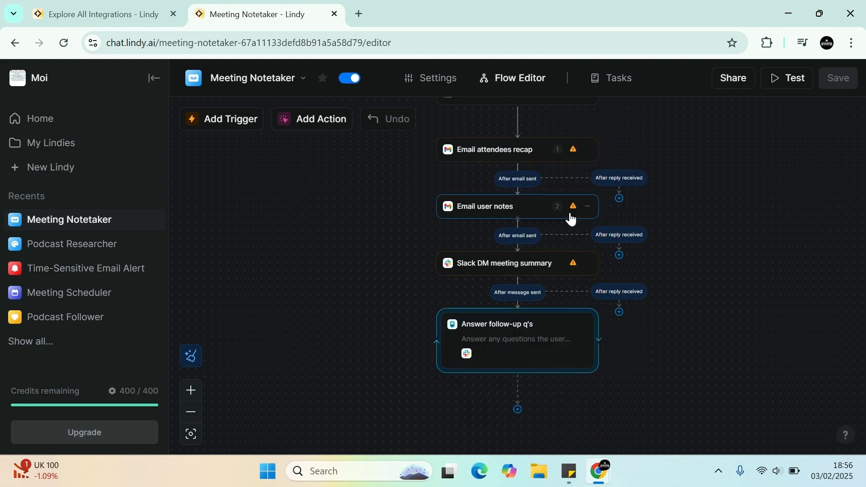
# Insert an AI Agent step after the 'After reply received' branch and review its panel.
pyautogui.click(619, 197)
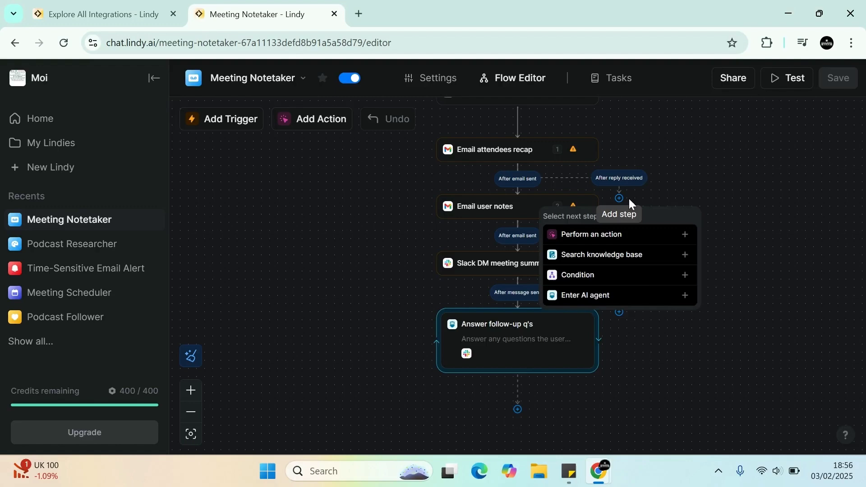
pyautogui.click(674, 296)
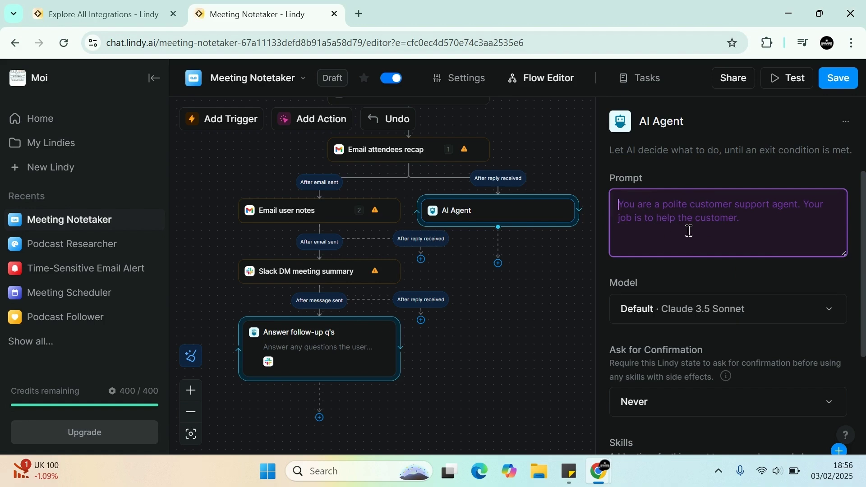
pyautogui.scroll(-1, 694, 233)
pyautogui.scroll(1, 697, 235)
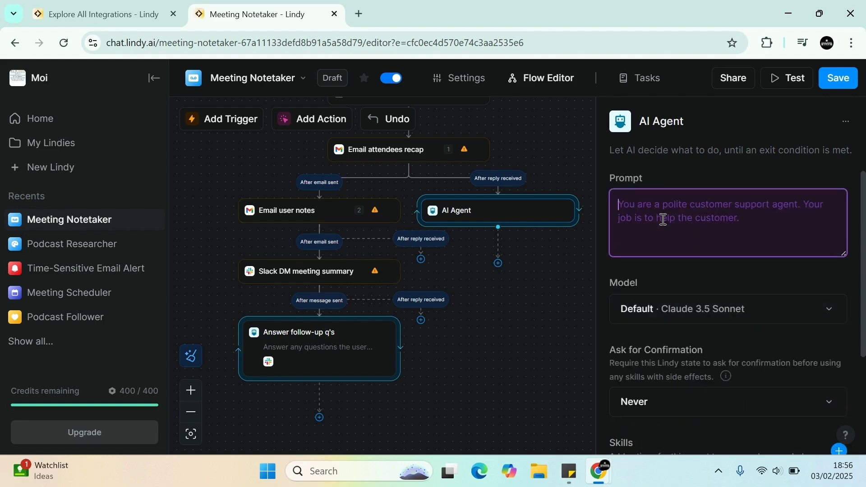
pyautogui.scroll(-2, 735, 216)
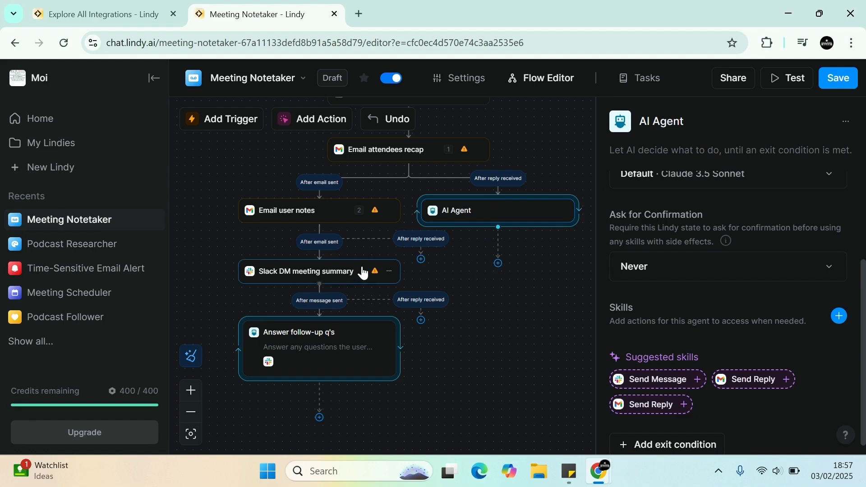
pyautogui.scroll(-1, 463, 313)
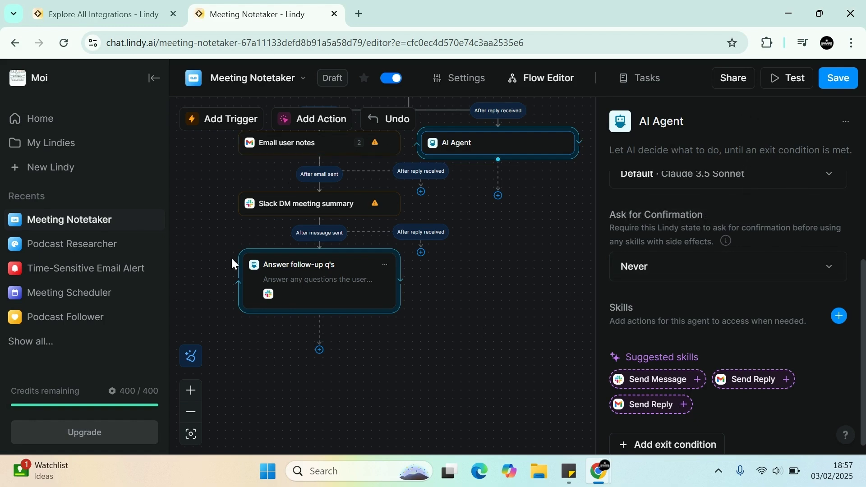
# Switch back to the All Integrations tab and glance over it.
pyautogui.hotkey('ctrl', 'shift', 'Tab')
pyautogui.scroll(-3, 439, 213)
pyautogui.scroll(5, 439, 219)
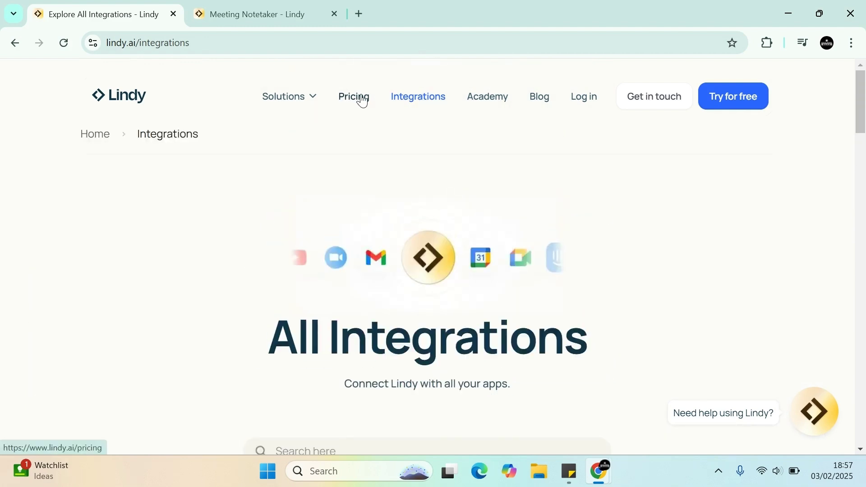
# Open the pricing page and compare the Free ($0), Pro ($49.99/mo) and Business ($299.99/mo) plans.
pyautogui.click(355, 103)
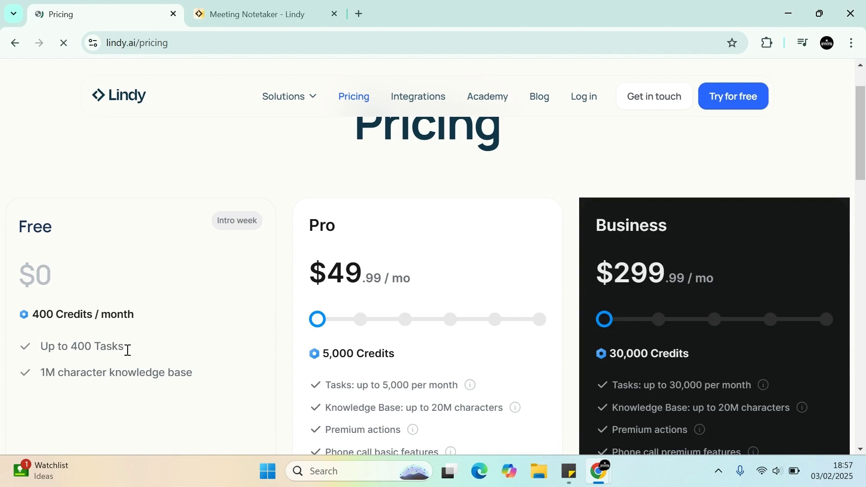
pyautogui.scroll(-2, 135, 311)
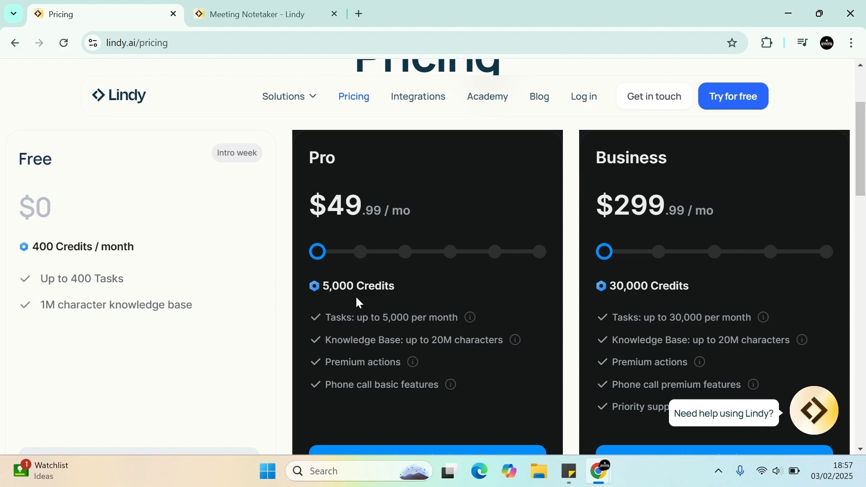
pyautogui.scroll(-1, 420, 295)
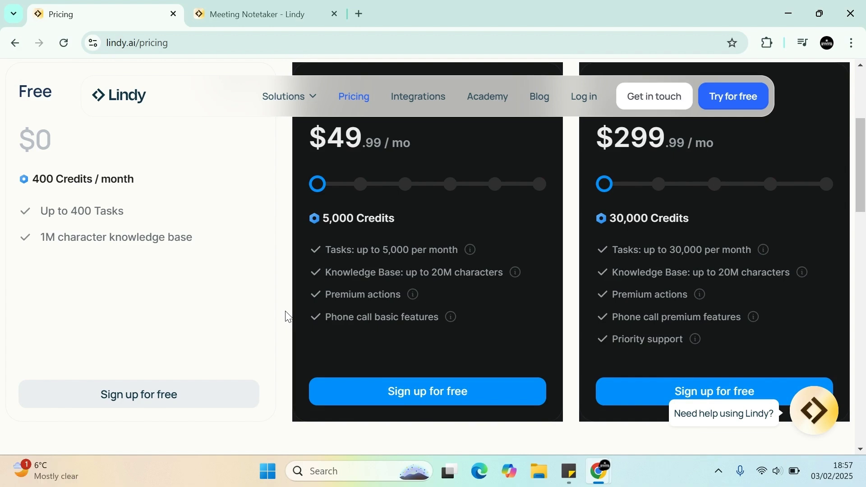
pyautogui.scroll(2, 340, 263)
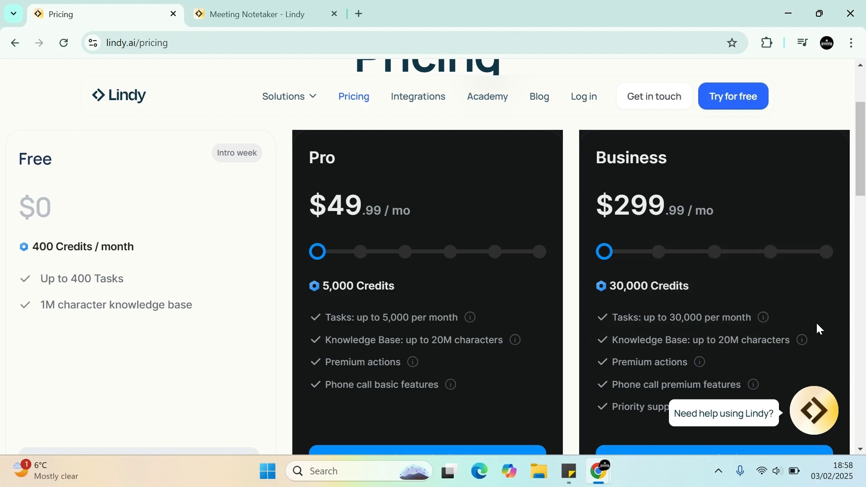
pyautogui.scroll(-1, 813, 320)
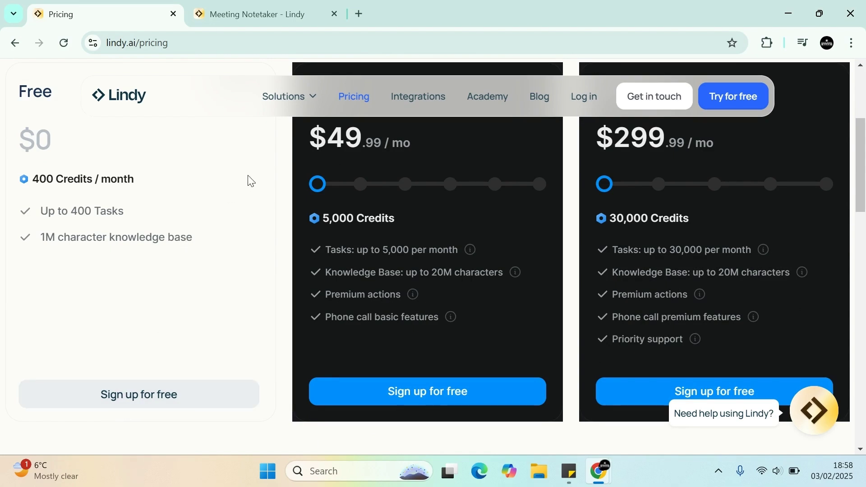
pyautogui.scroll(-1, 762, 255)
pyautogui.scroll(4, 688, 244)
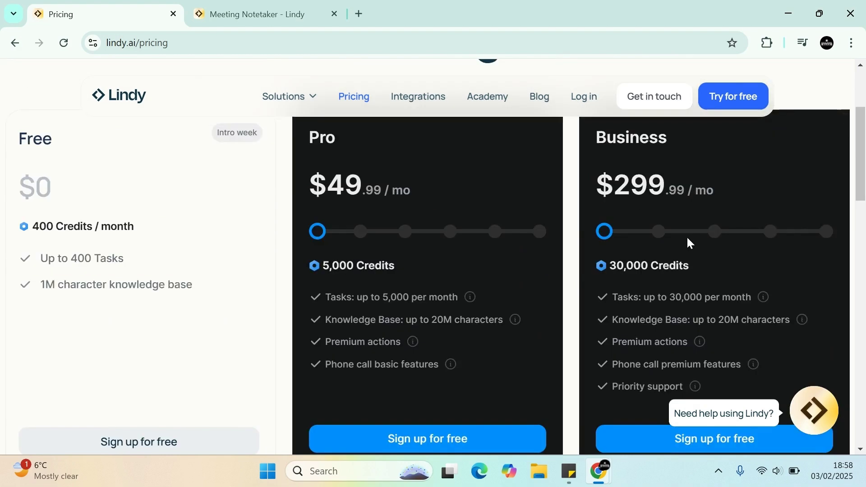
pyautogui.scroll(-3, 144, 226)
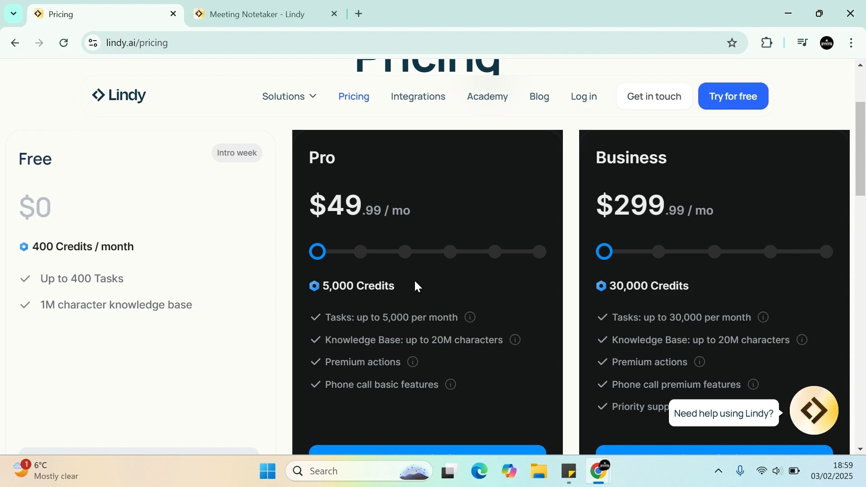
pyautogui.scroll(1, 434, 277)
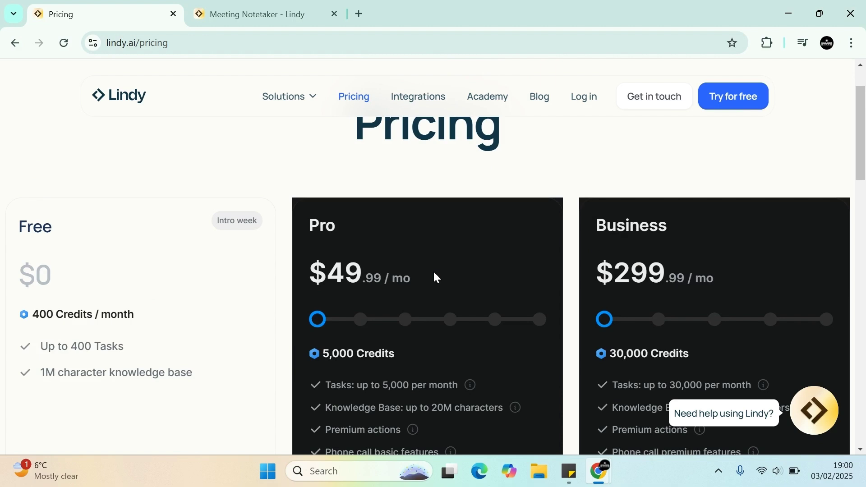